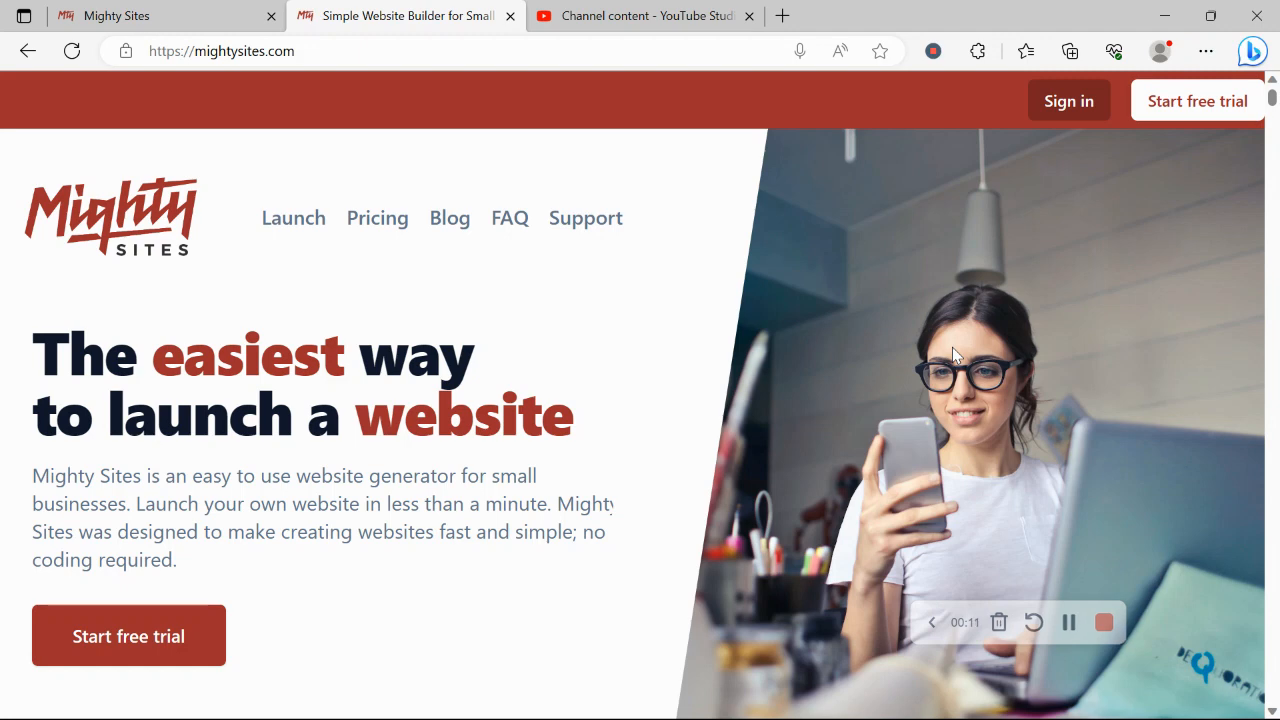
Step: Scroll down through the sections of the mightysites.com homepage
scroll(952, 347, down, 2)
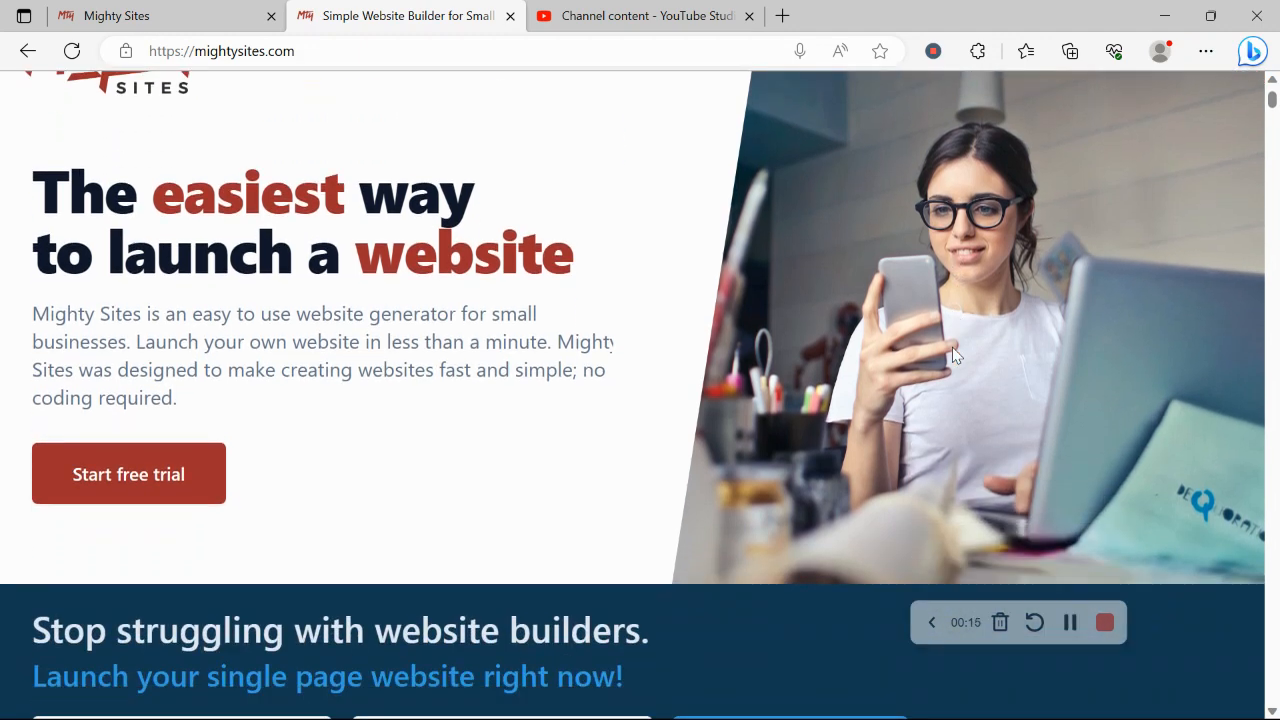
scroll(952, 355, down, 4)
scroll(954, 356, down, 1)
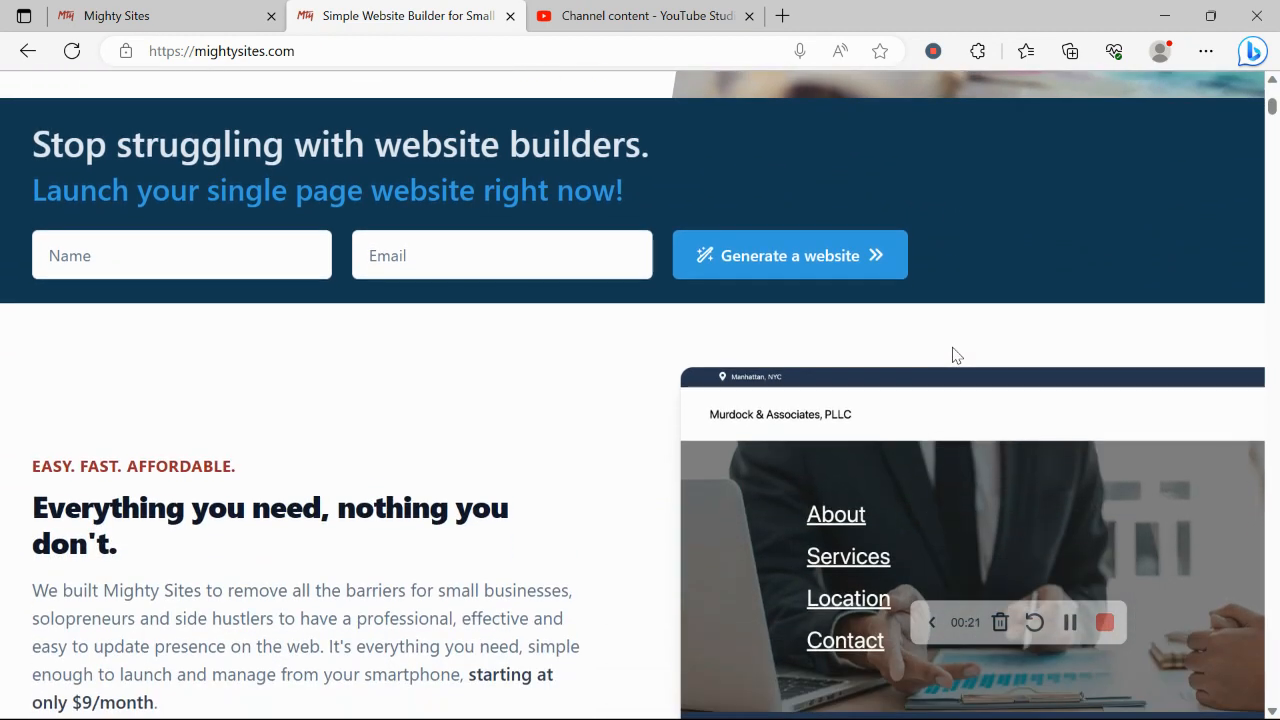
scroll(955, 355, down, 2)
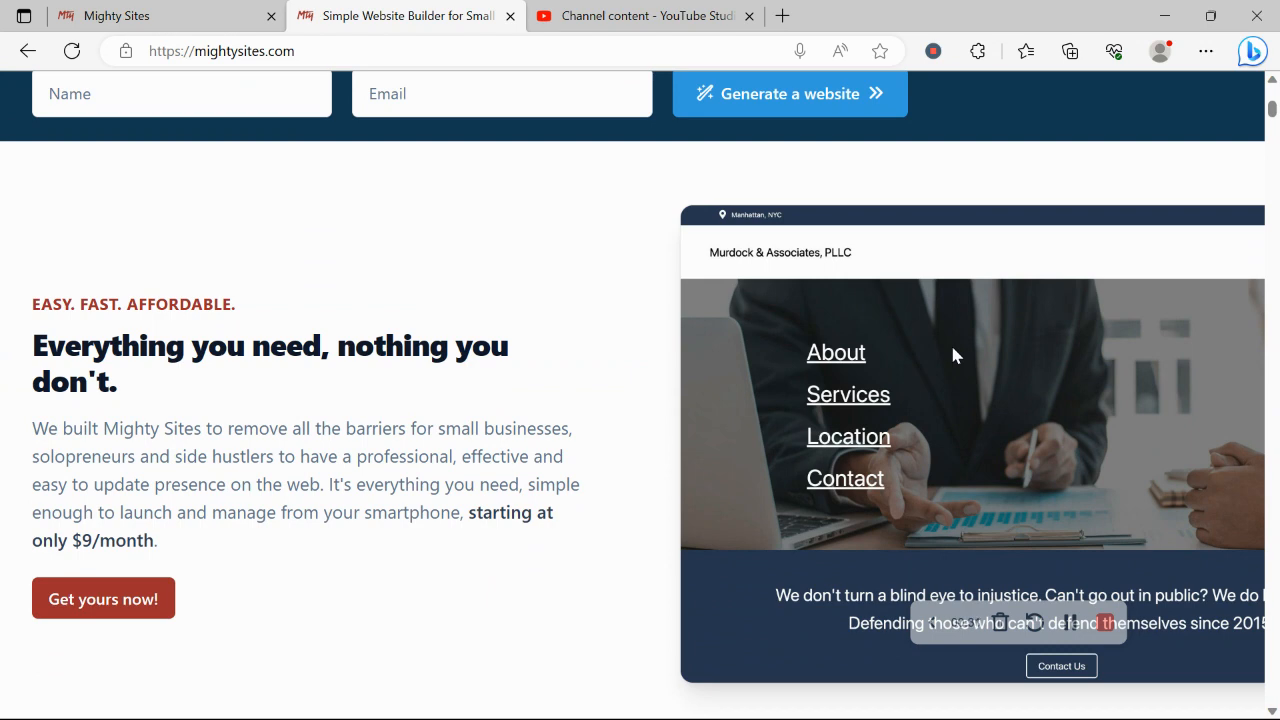
scroll(953, 355, down, 3)
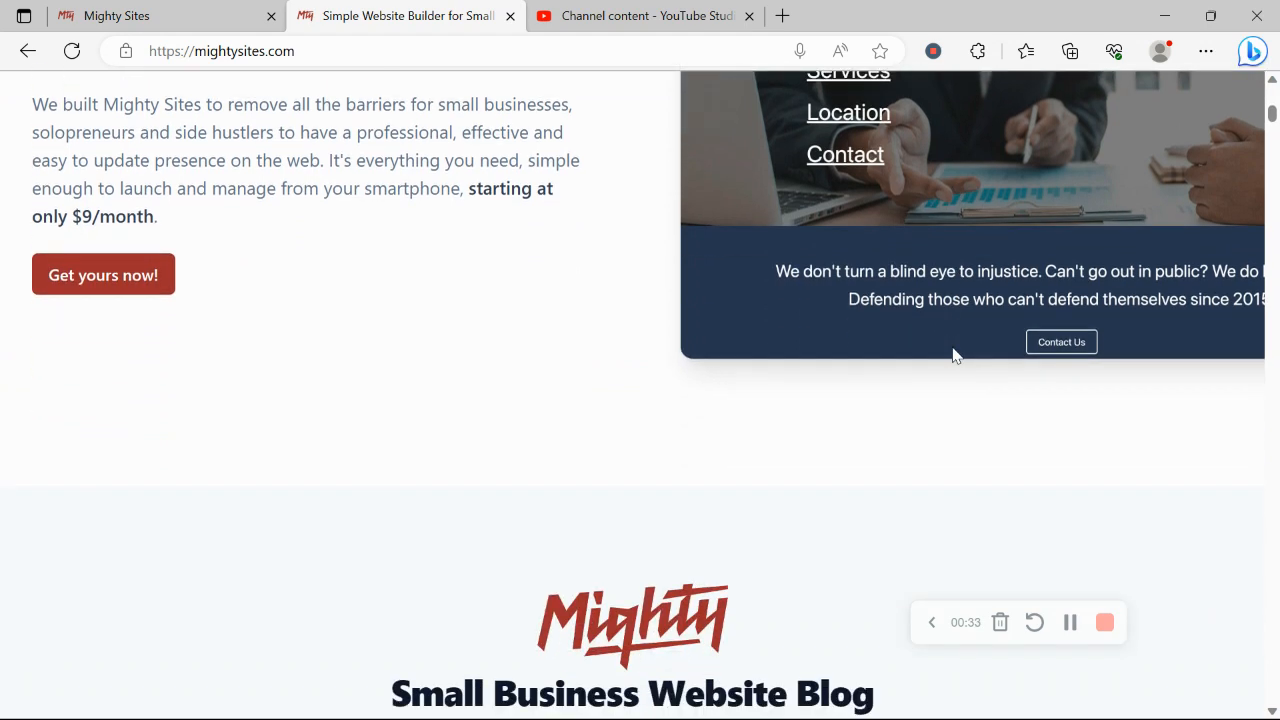
scroll(953, 355, down, 3)
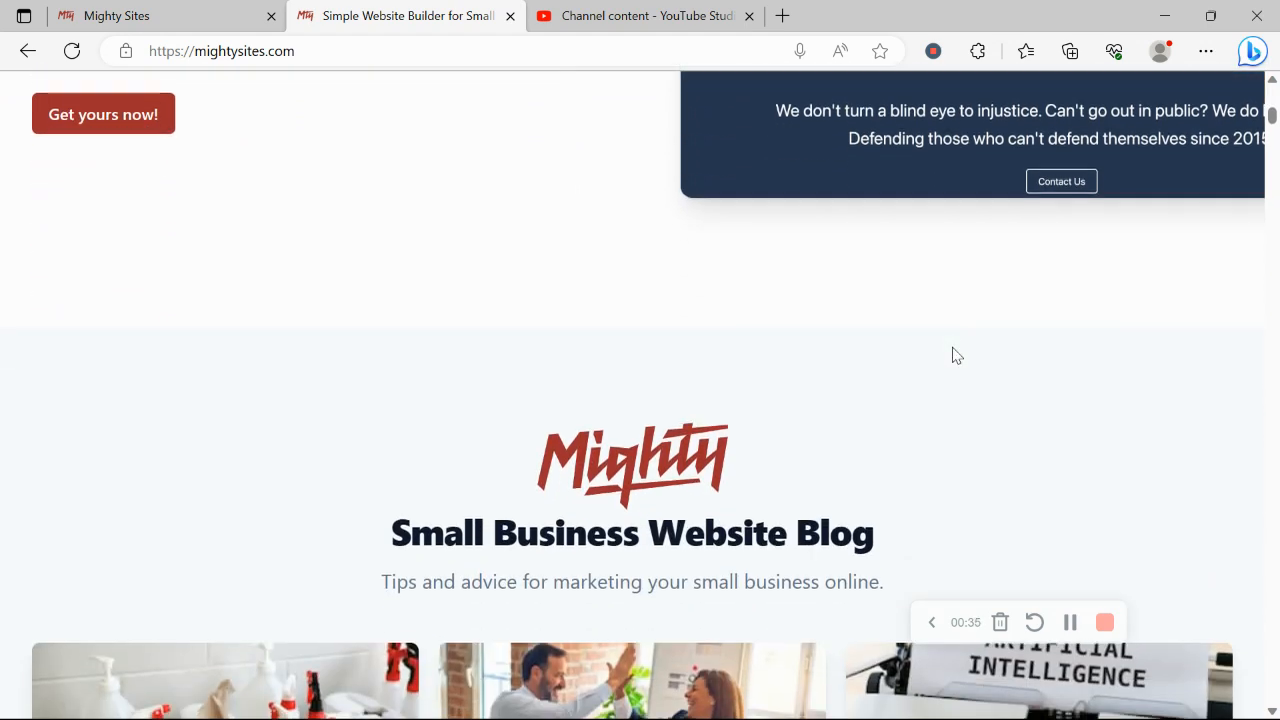
scroll(953, 355, down, 4)
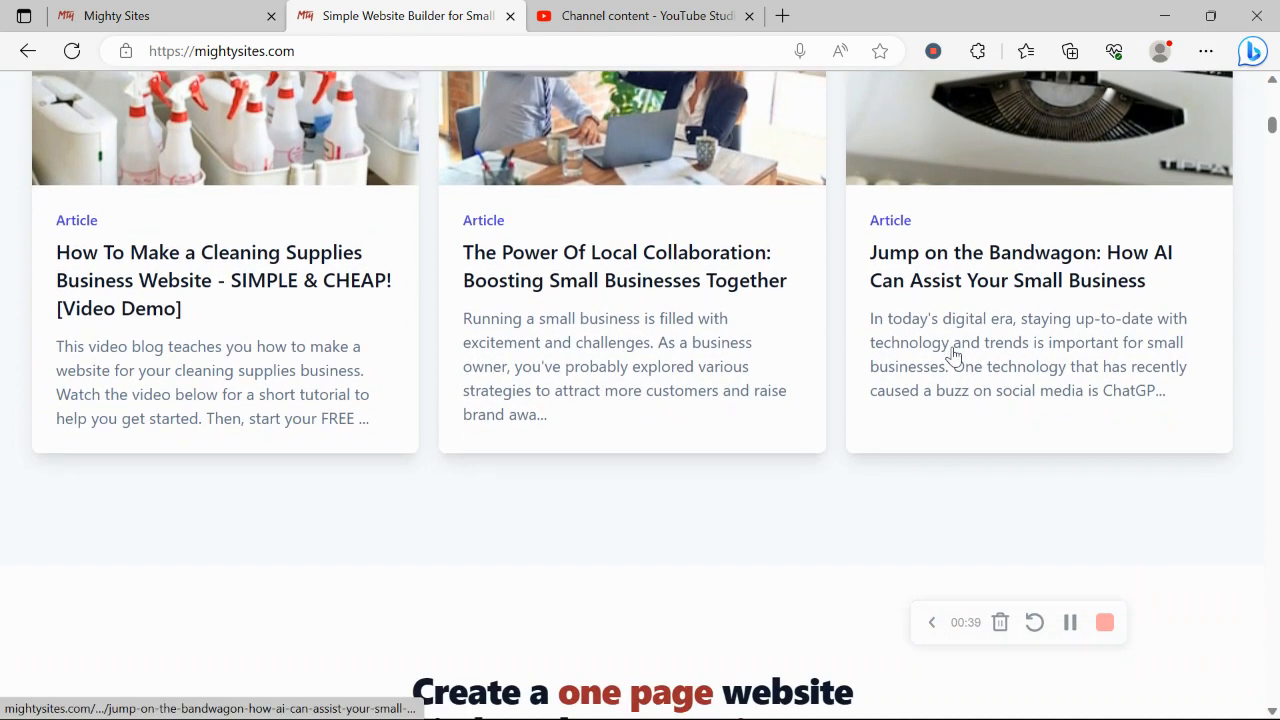
scroll(953, 355, down, 3)
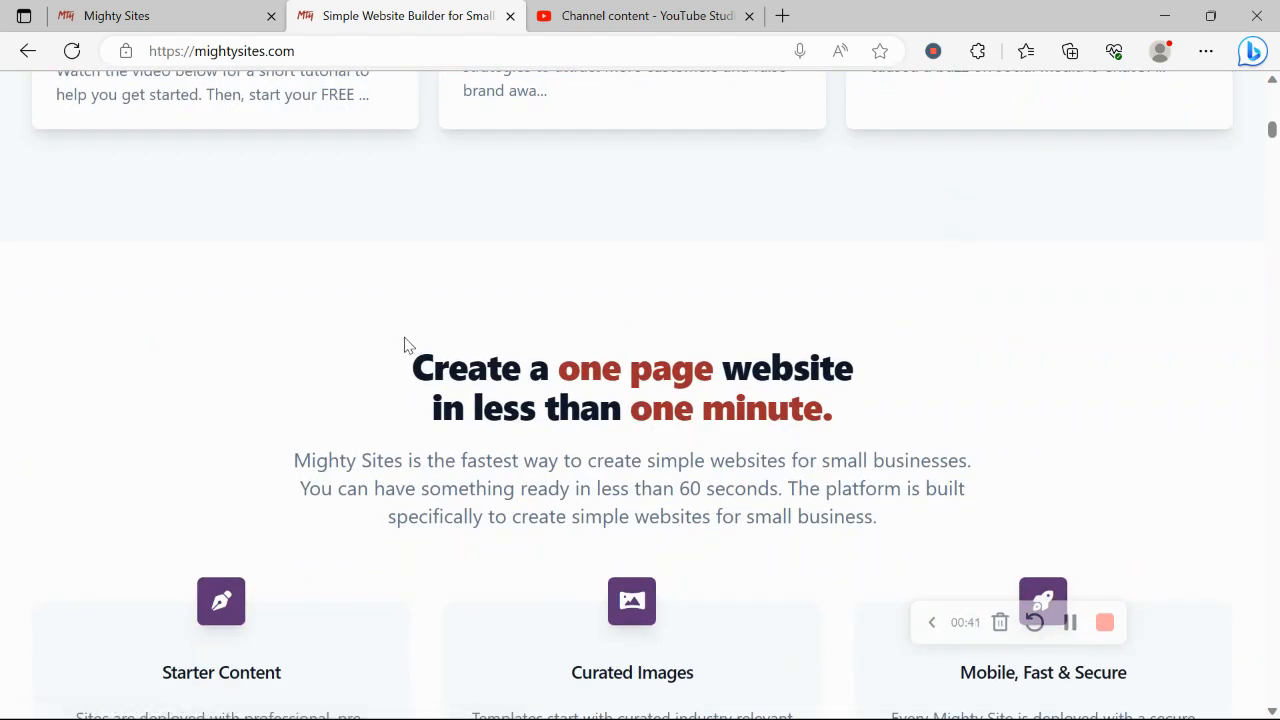
Step: Highlight the Instant templates heading, then switch to the site creation page
drag(404, 344, 917, 417)
click(460, 557)
scroll(459, 557, down, 1)
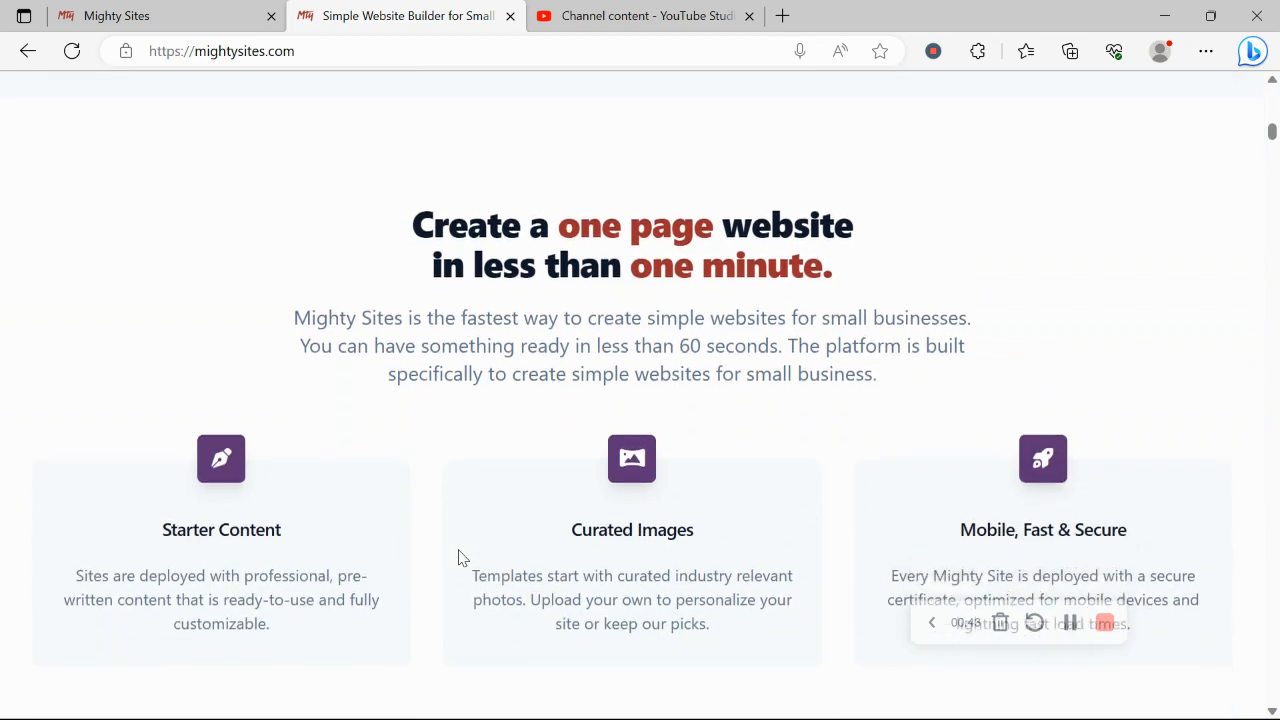
scroll(460, 557, down, 3)
drag(581, 466, 594, 470)
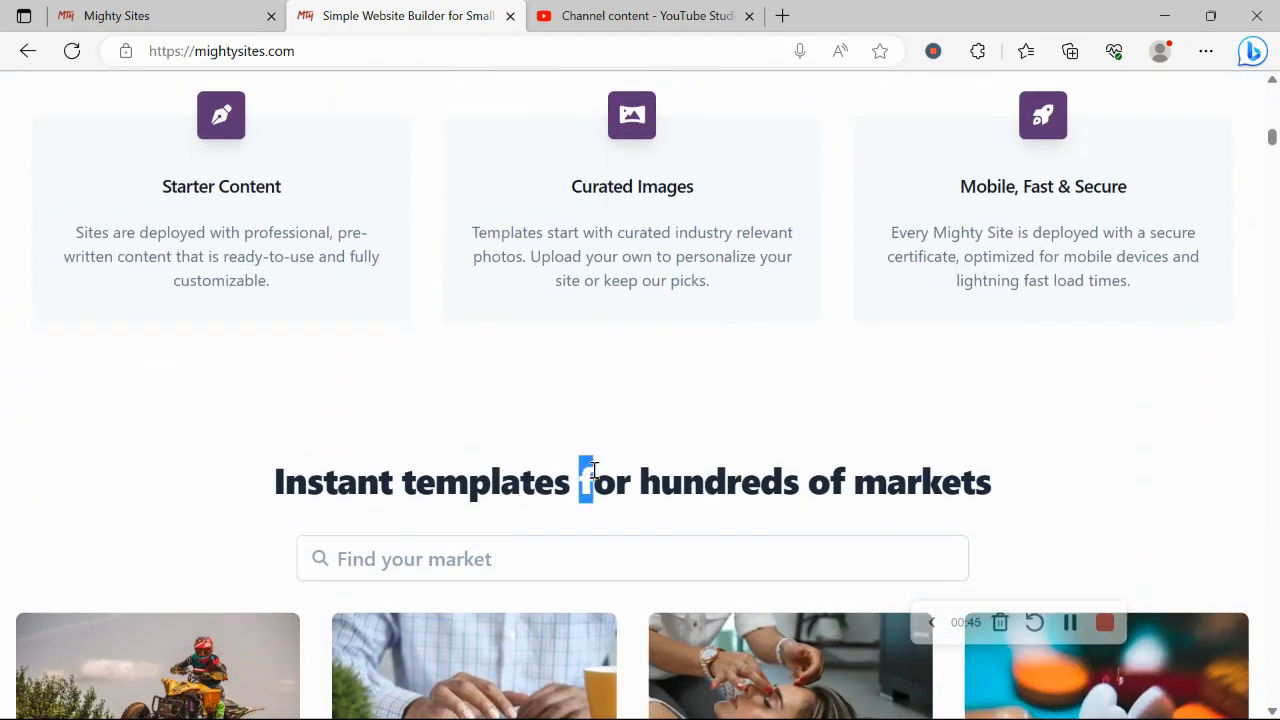
triple_click(594, 470)
click(223, 10)
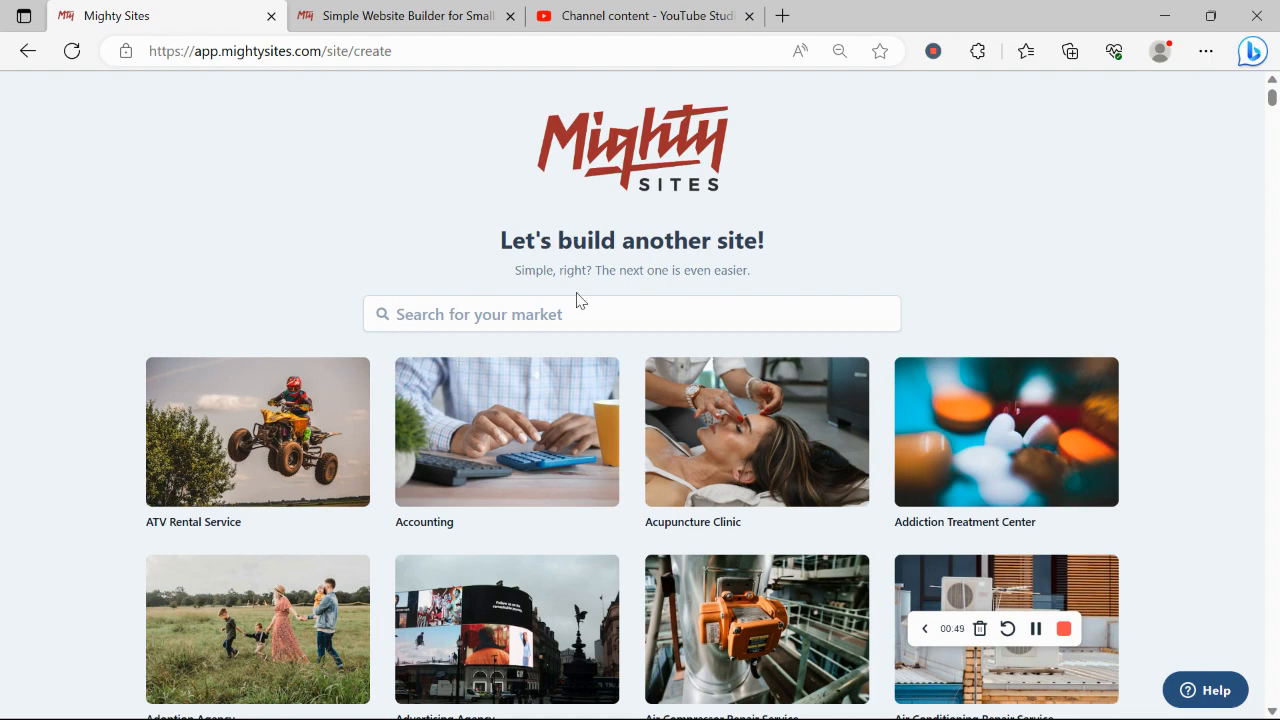
Step: Search the market templates for 'Fire' and pick the Fireplace Store template
scroll(286, 206, down, 8)
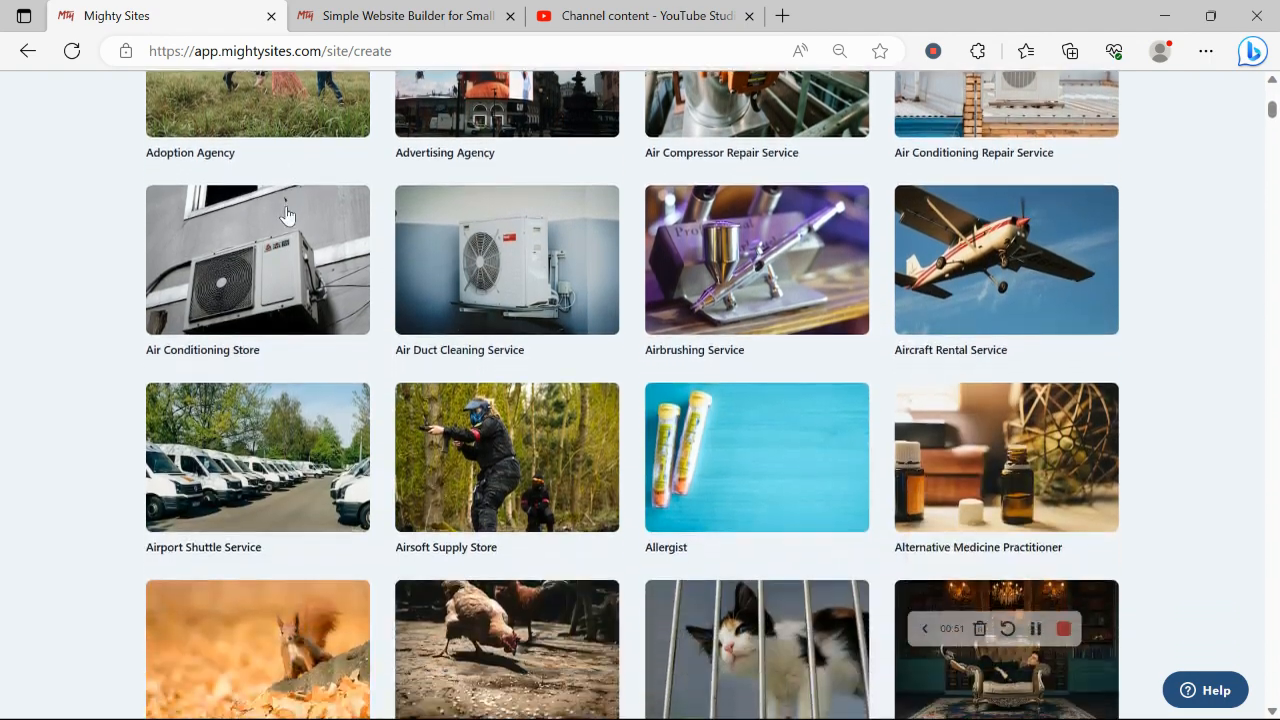
scroll(286, 215, down, 7)
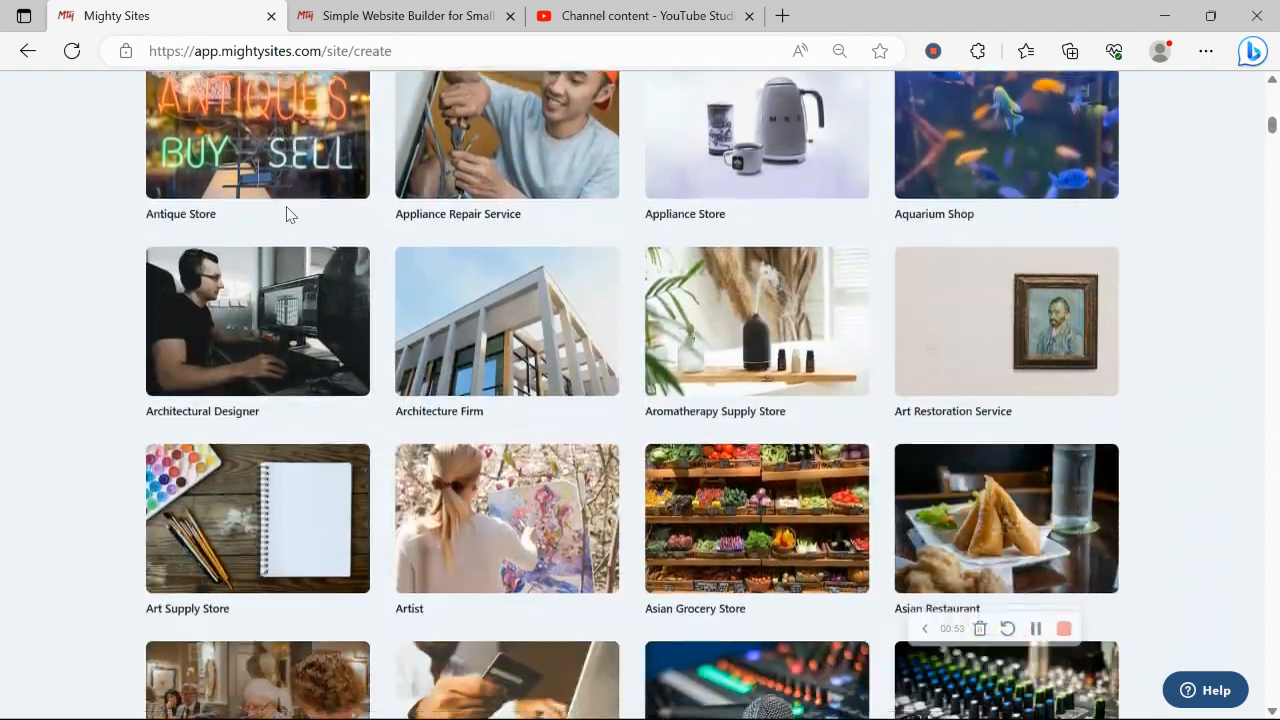
scroll(286, 215, up, 5)
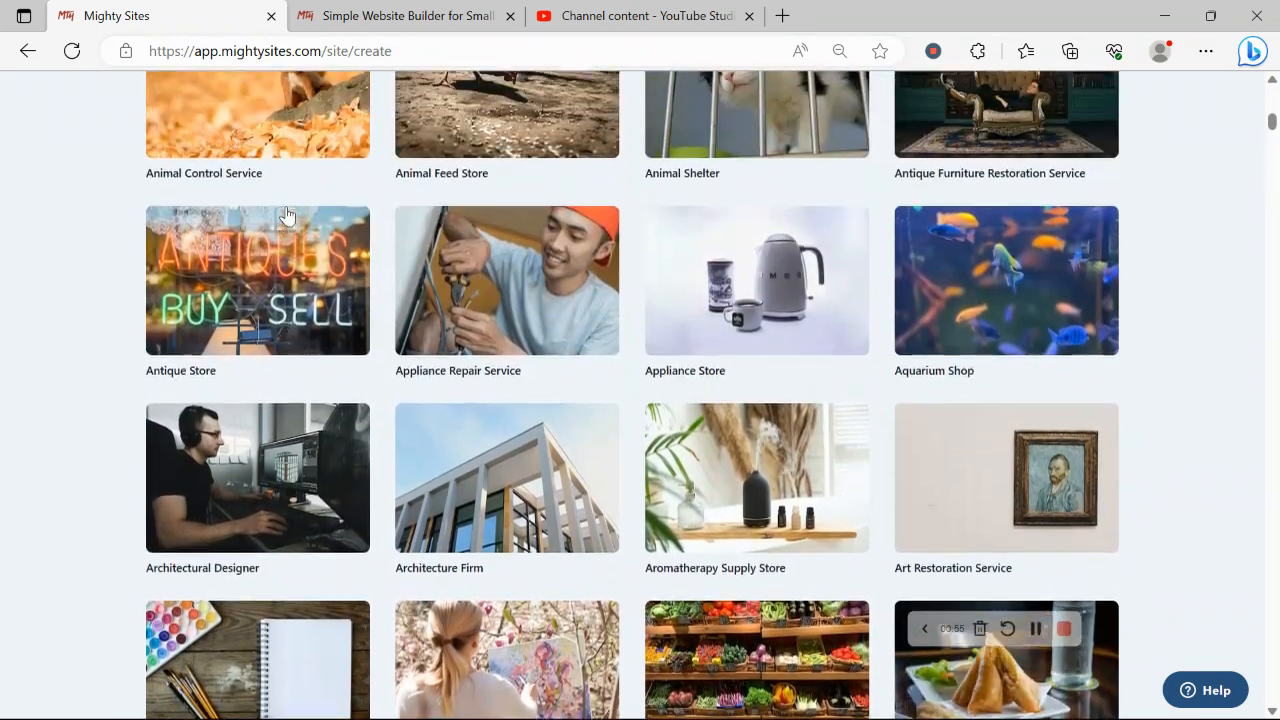
scroll(286, 215, up, 8)
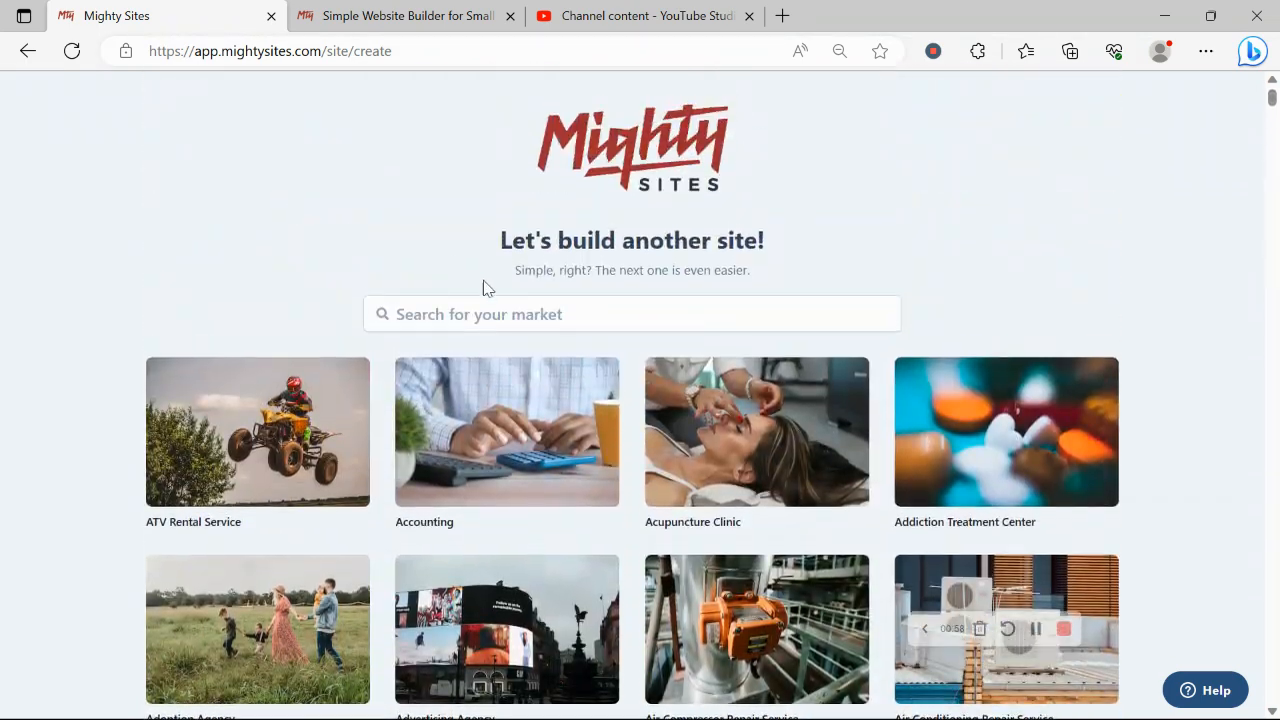
click(497, 297)
key(Caps_Lock)
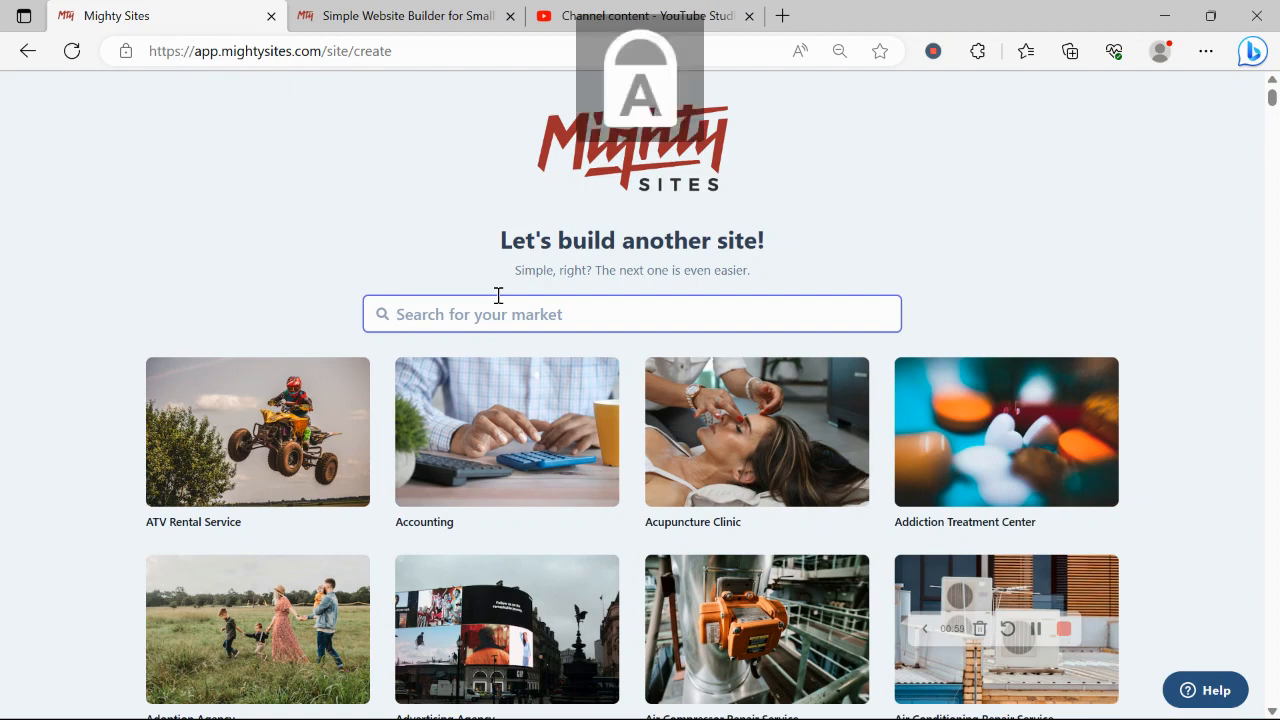
text(F)
key(Caps_Lock)
text(ire)
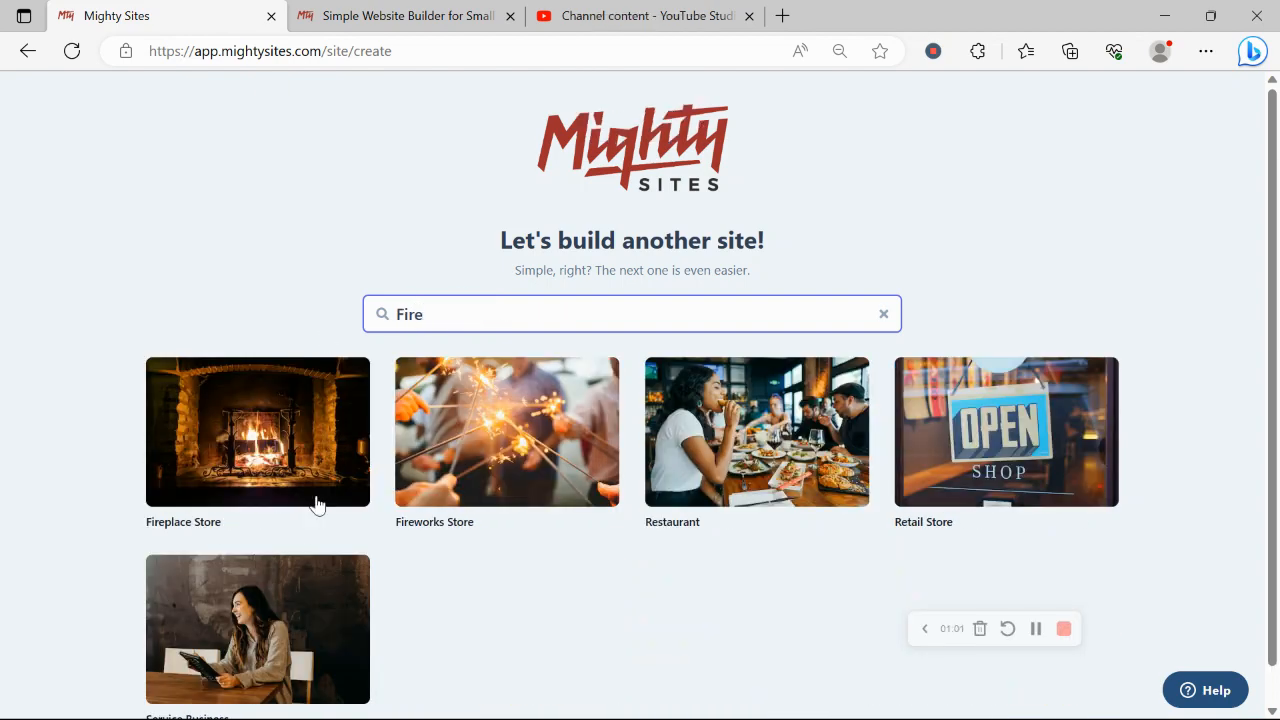
click(249, 466)
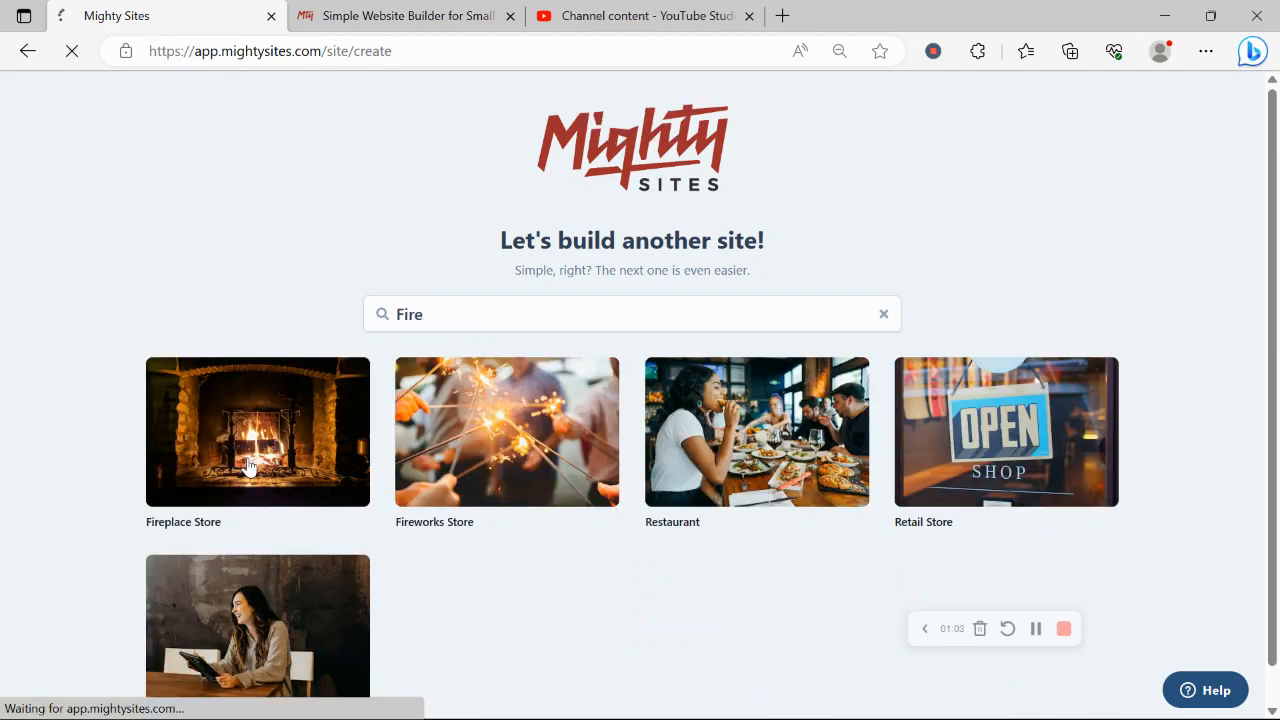
Step: Enter 'Rochelle's Fireplace Store' as the company name
key(Caps_Lock)
text(R)
key(Caps_Lock)
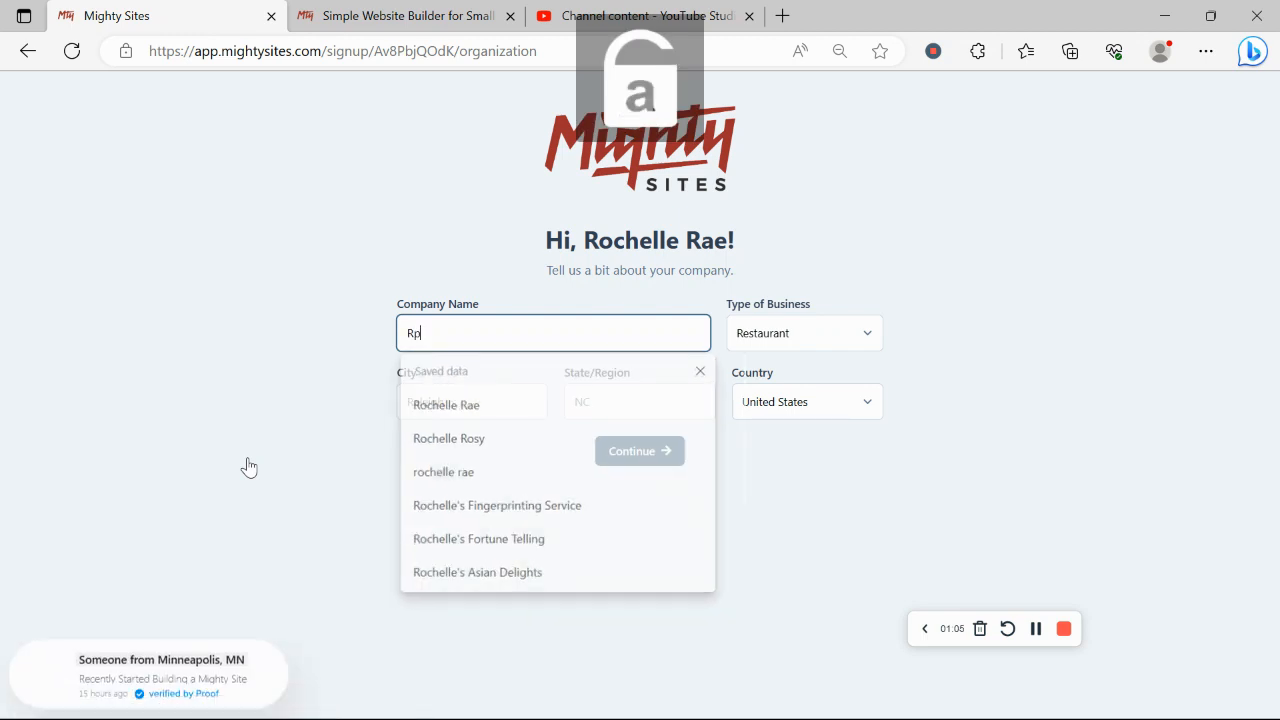
text(och)
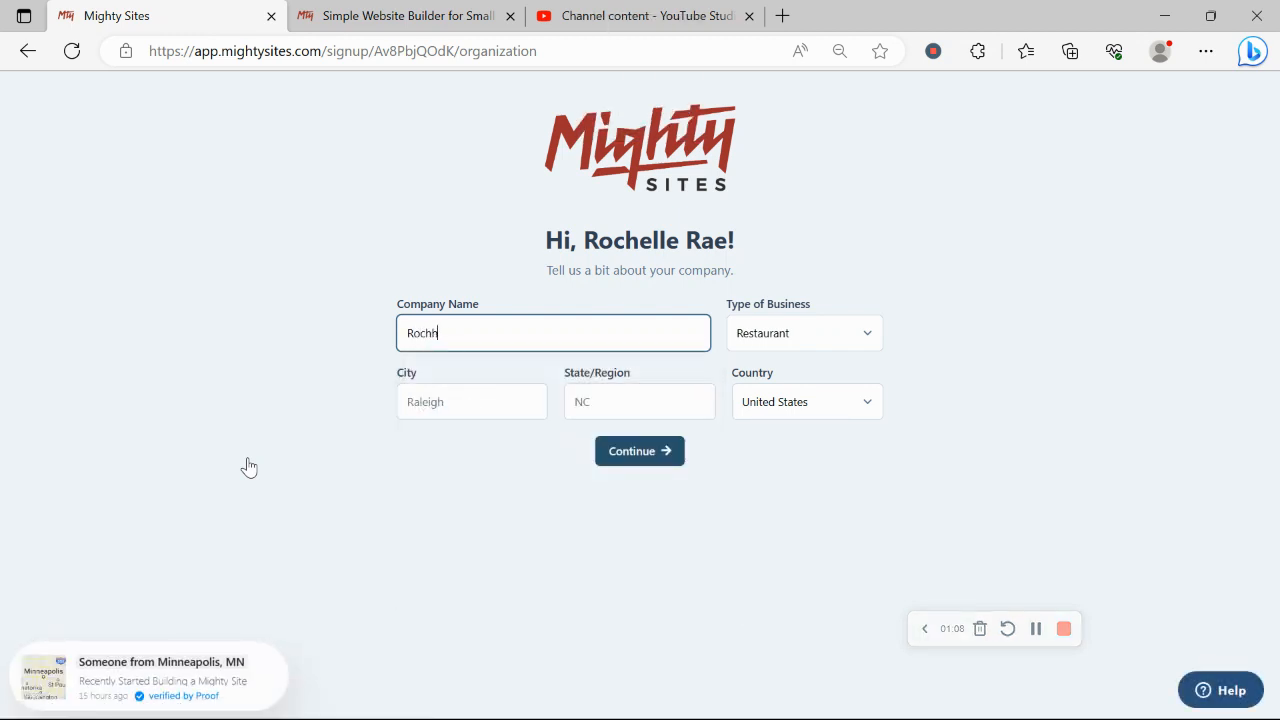
key(BackSpace)
text(e)
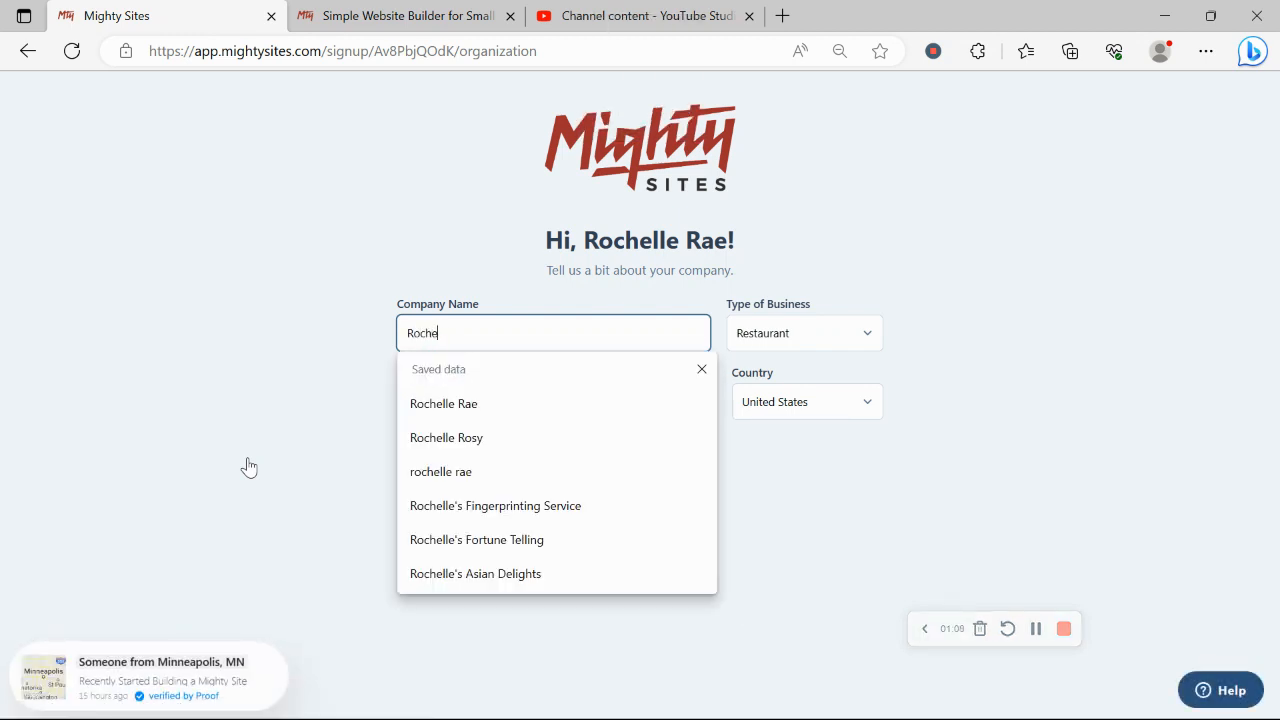
text(lle's)
key(Caps_Lock)
text(F)
key(Caps_Lock)
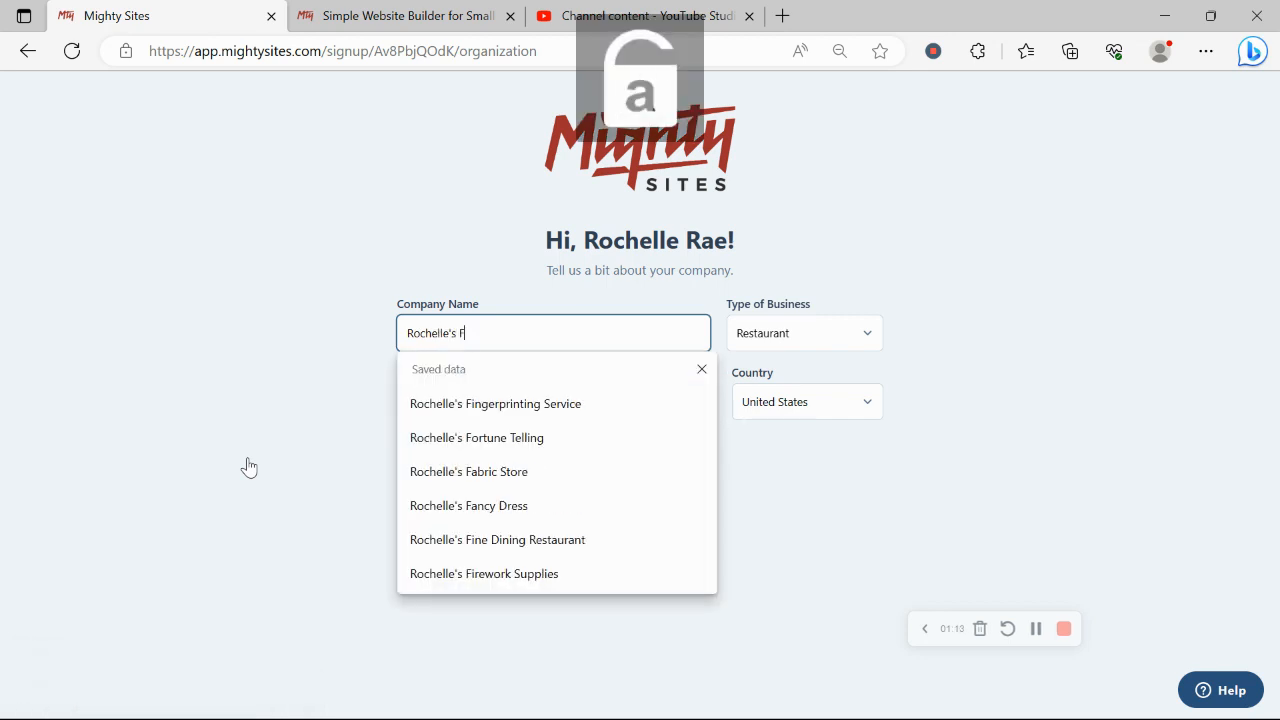
text(ire)
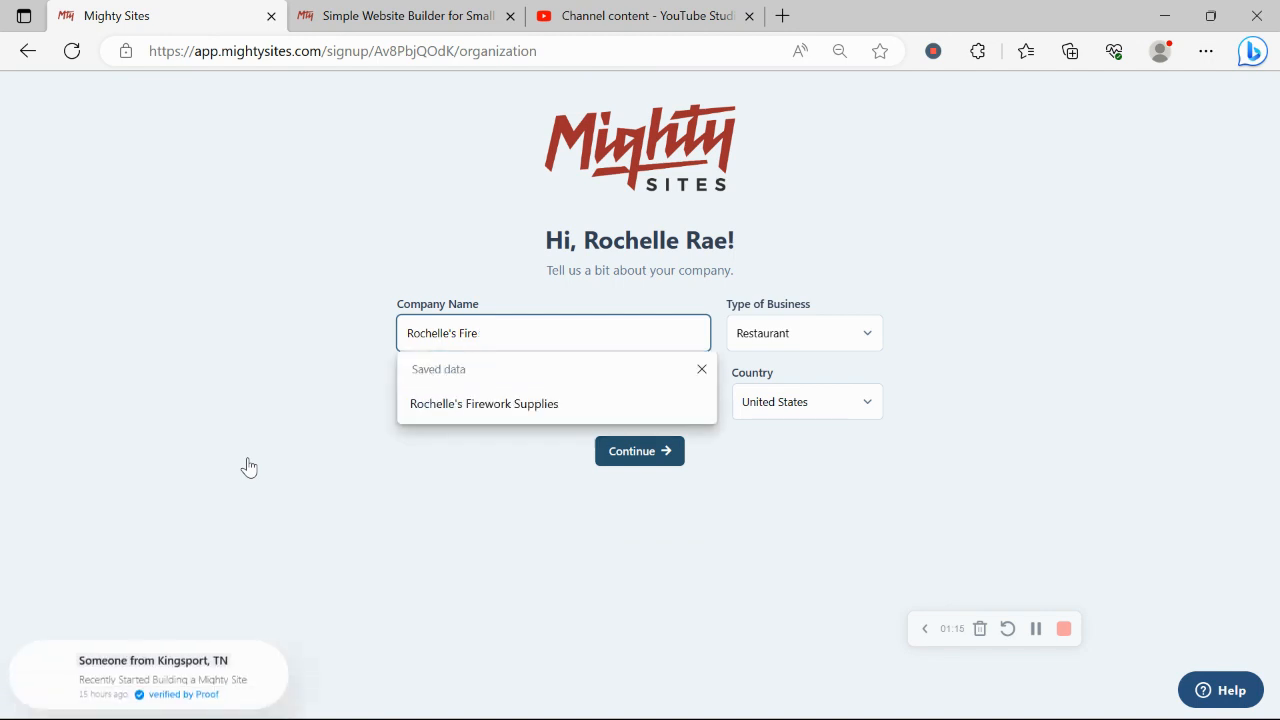
text(place)
key(Caps_Lock)
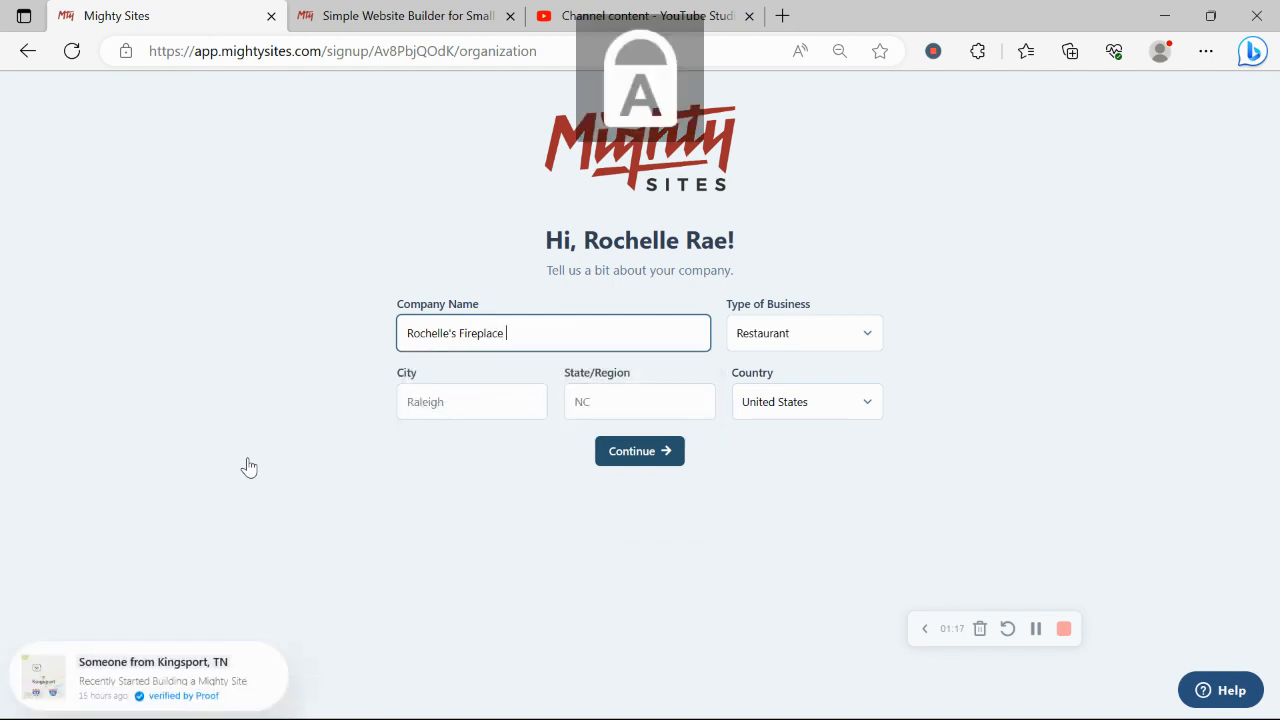
text(S)
key(Caps_Lock)
text(tore)
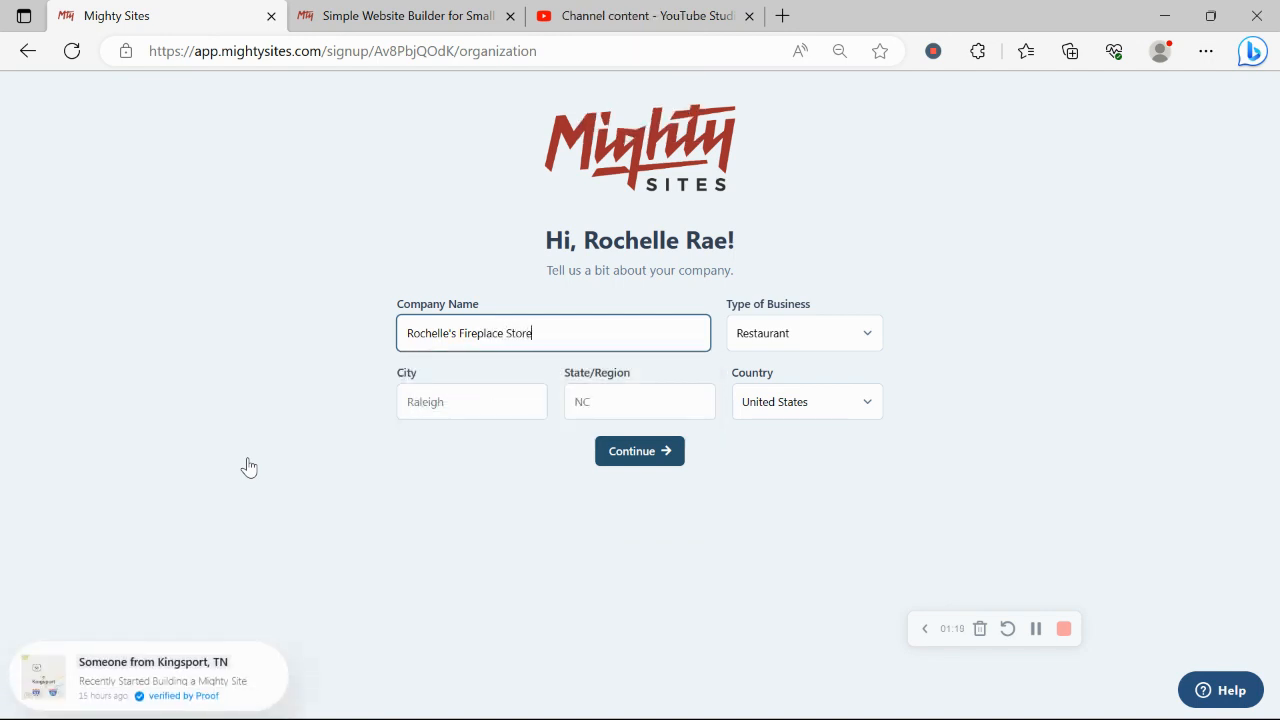
Step: Set the city to Denver and the state/region to Colorado
click(520, 386)
key(Caps_Lock)
text(D)
key(Caps_Lock)
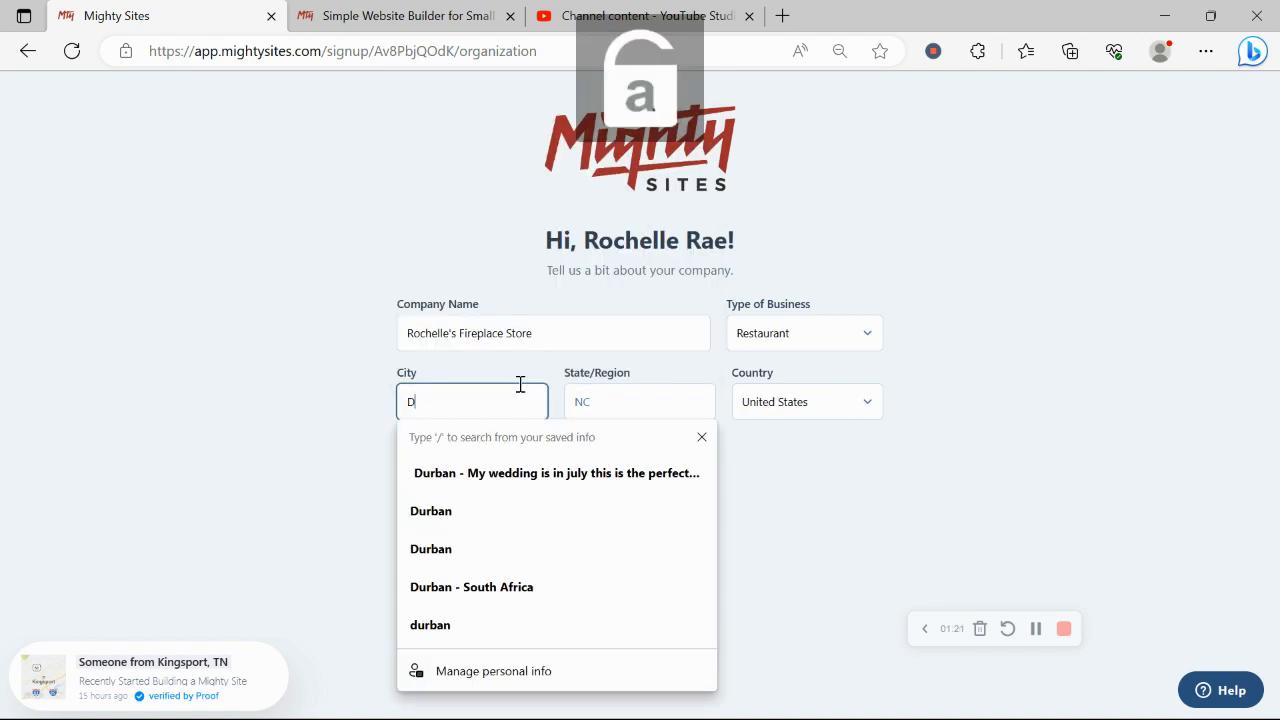
text(enver)
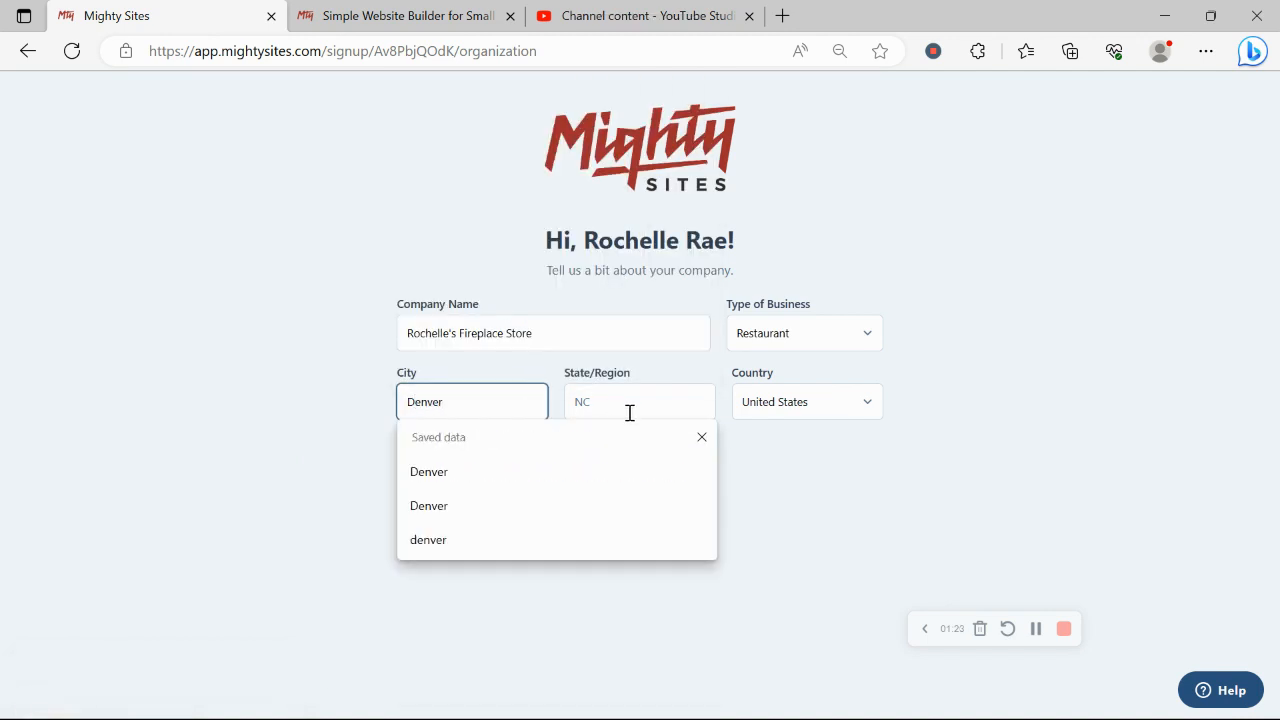
click(629, 413)
key(Caps_Lock)
text(C)
key(Caps_Lock)
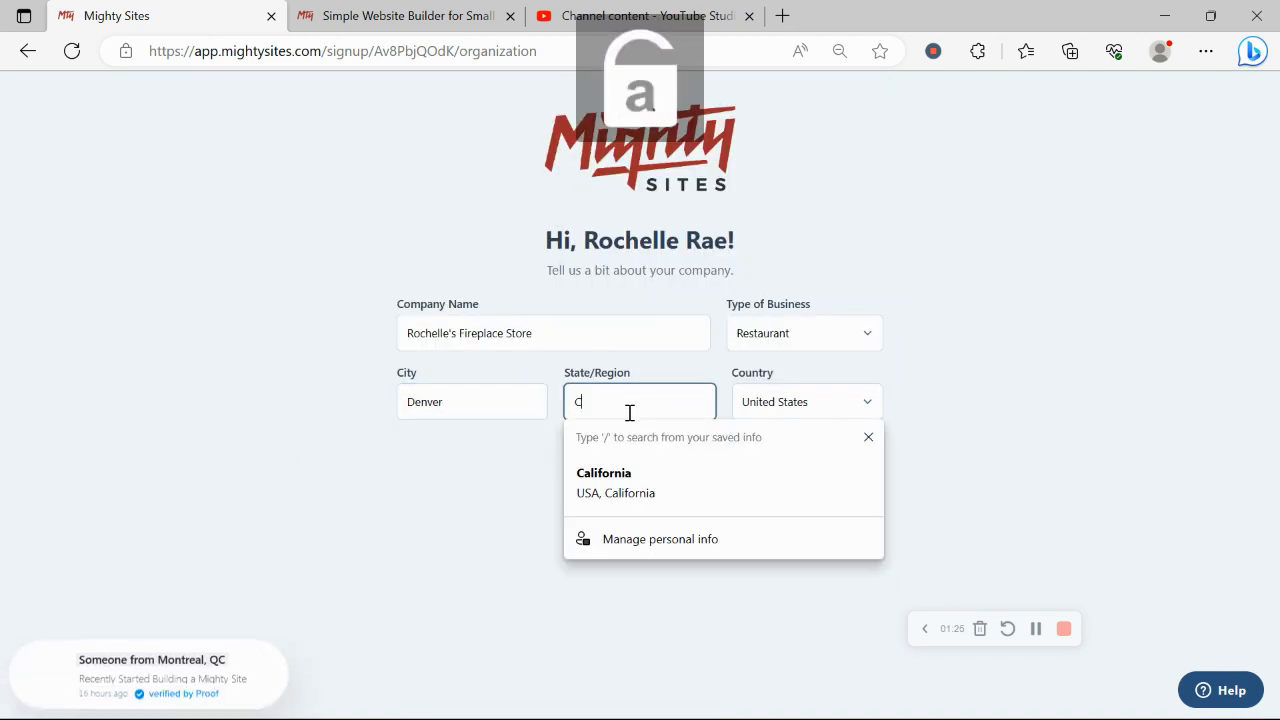
text(olorad)
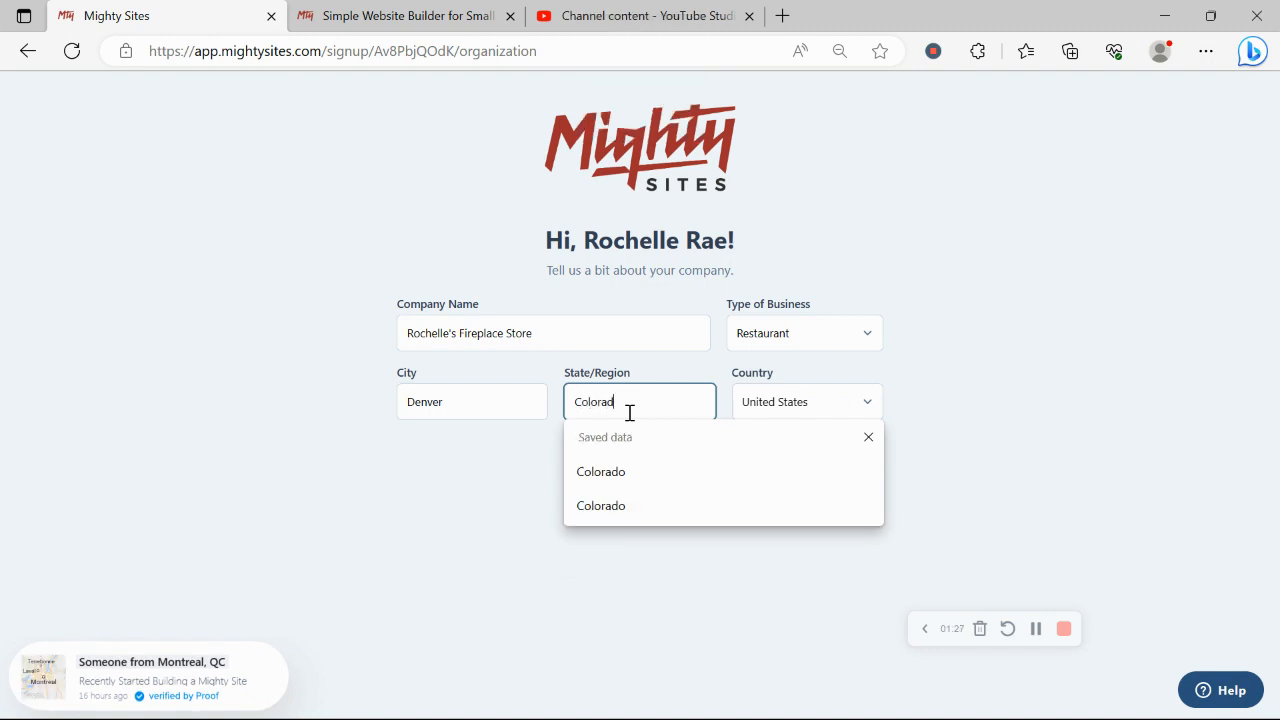
text(o)
Step: Choose Retail as the type of business and continue
click(823, 346)
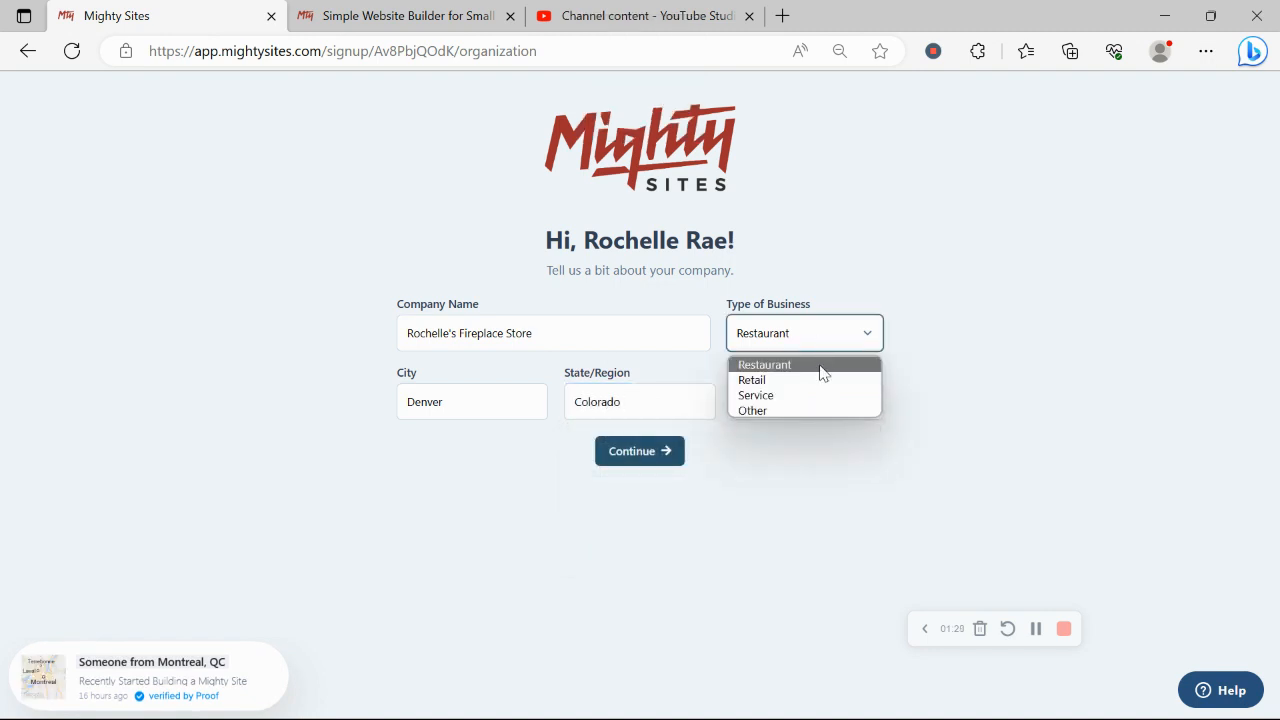
click(838, 389)
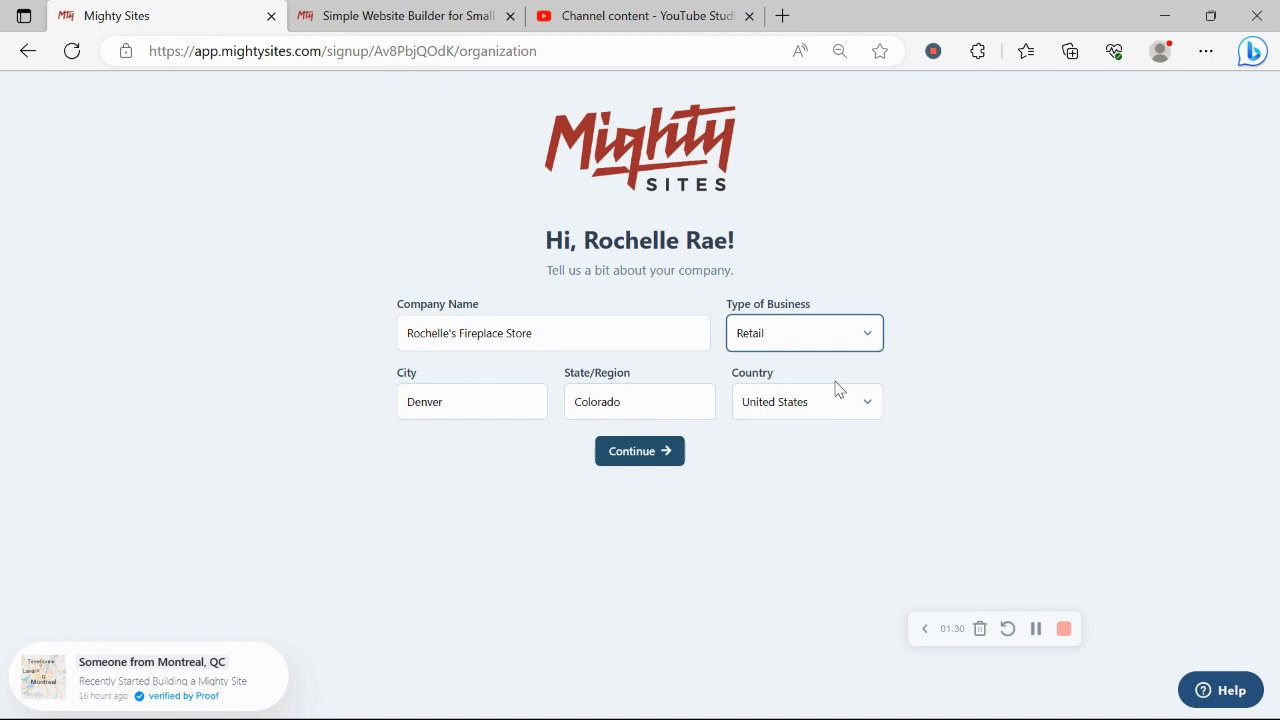
click(627, 466)
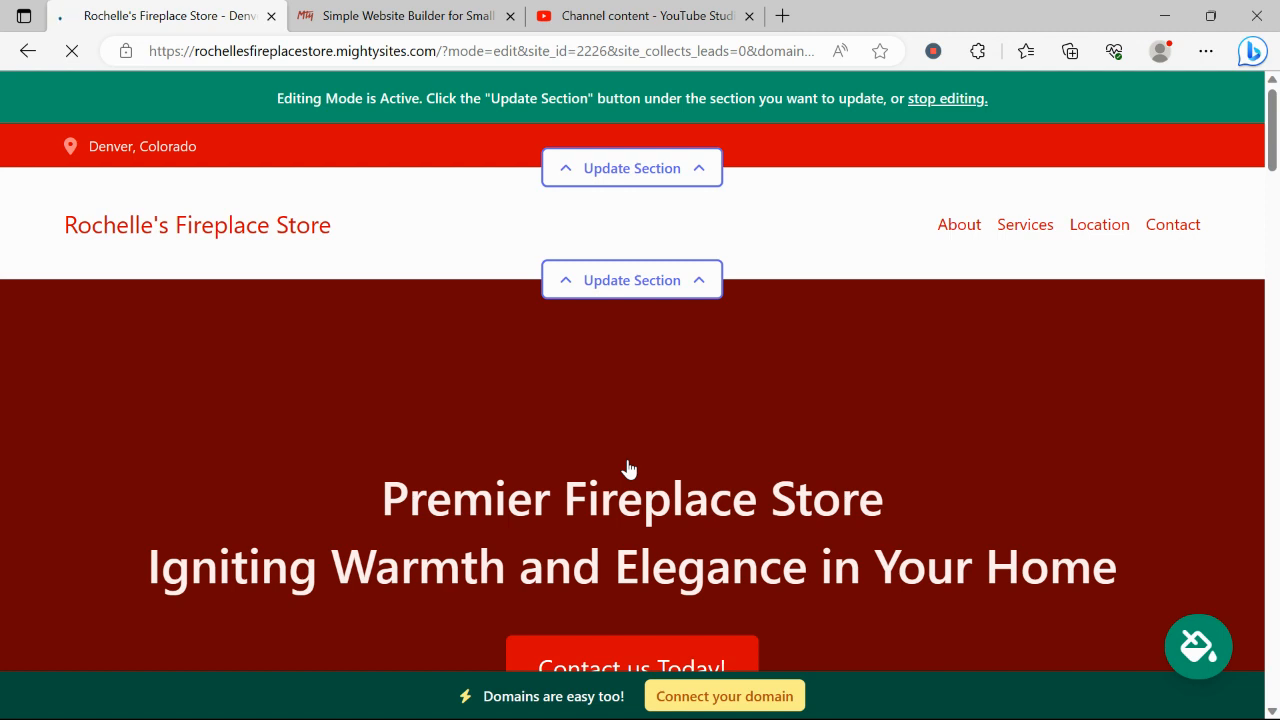
Step: Review the generated site's hero section and its two-line heading
scroll(626, 466, down, 1)
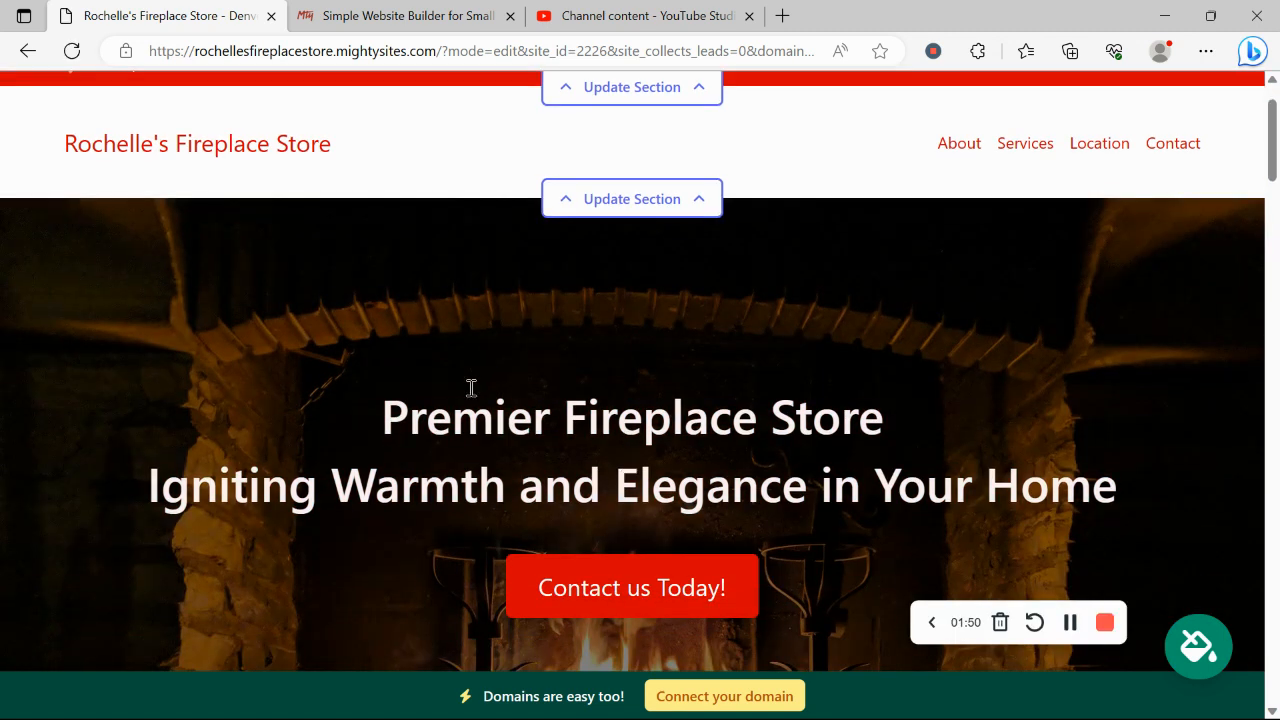
drag(368, 389, 1154, 477)
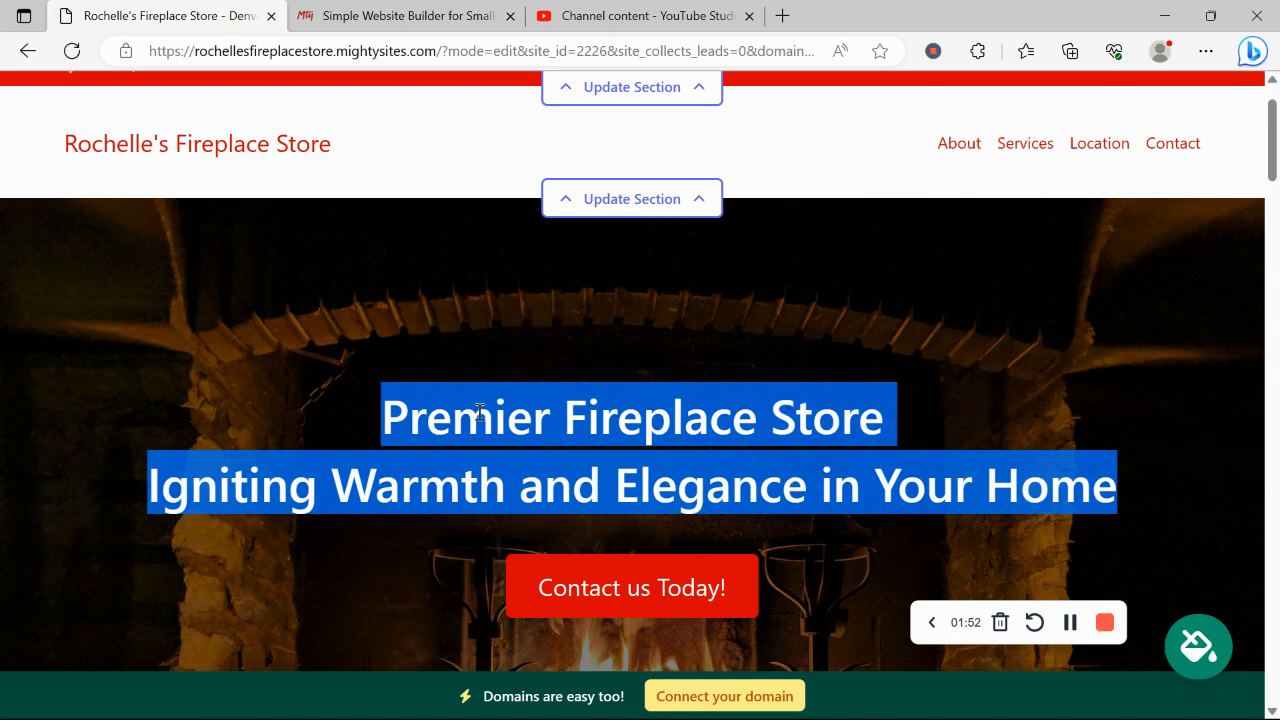
click(278, 243)
scroll(278, 243, down, 2)
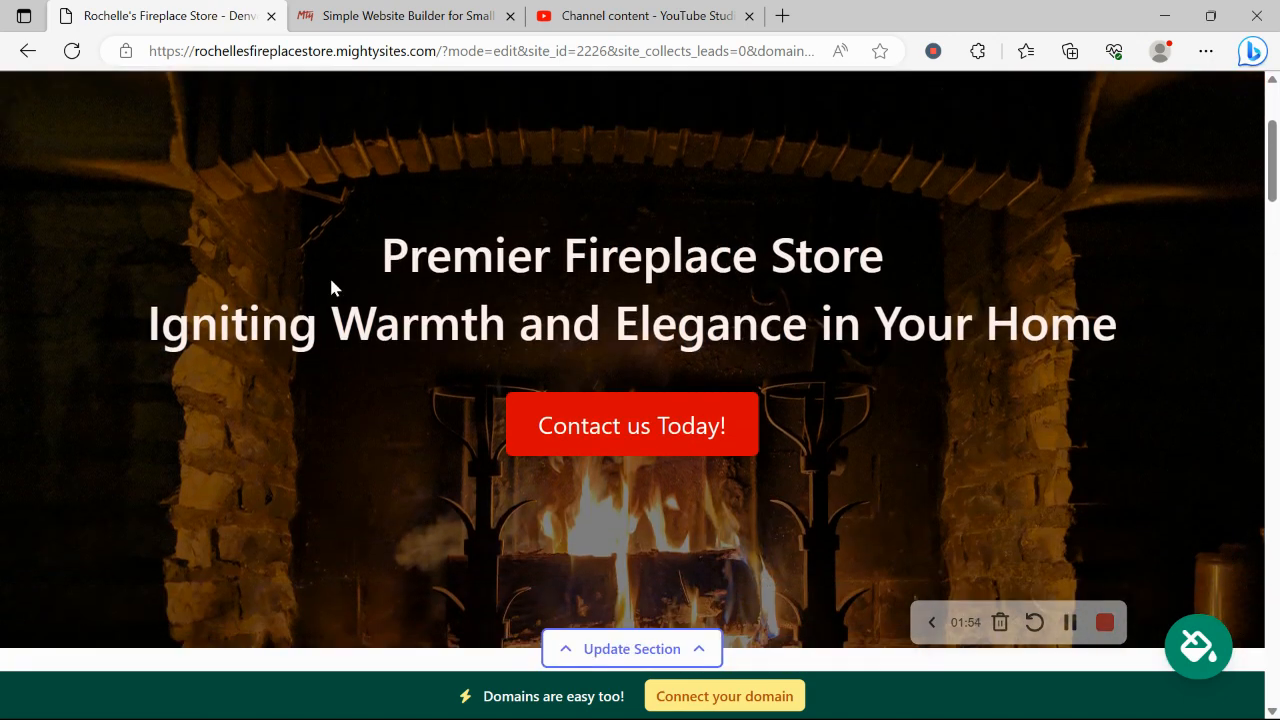
scroll(655, 465, down, 1)
scroll(655, 465, down, 10)
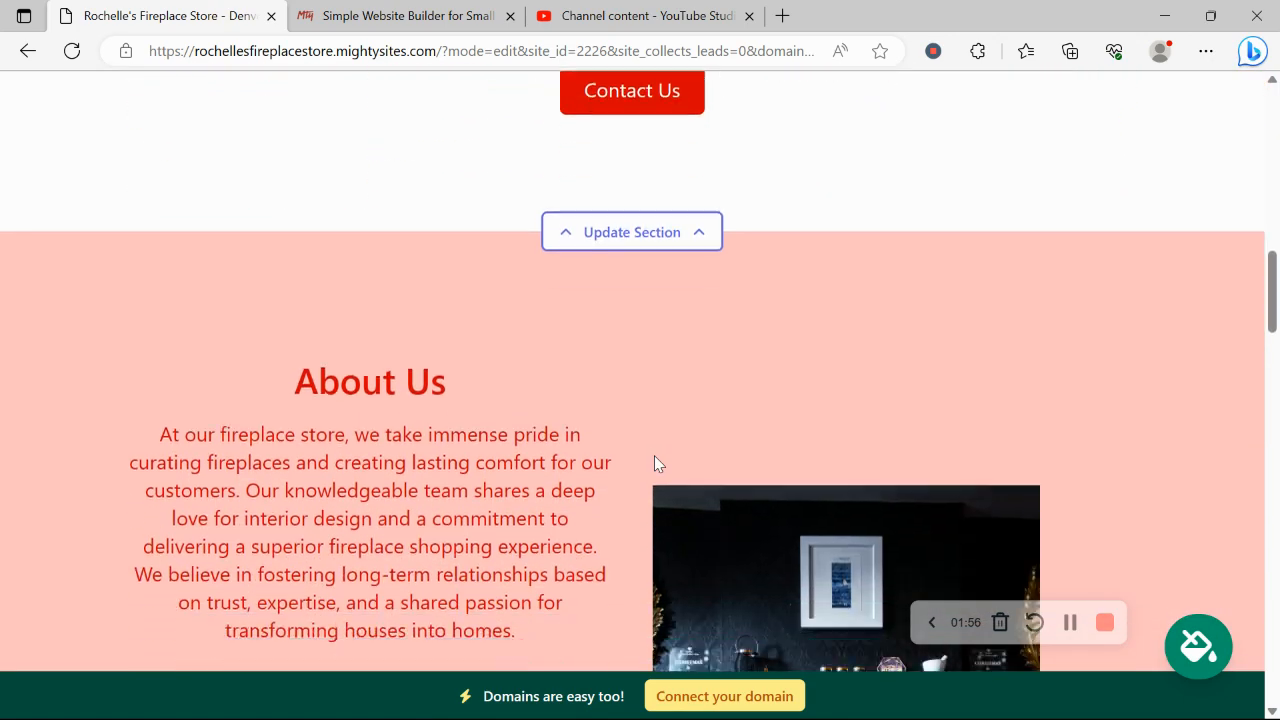
scroll(655, 463, down, 2)
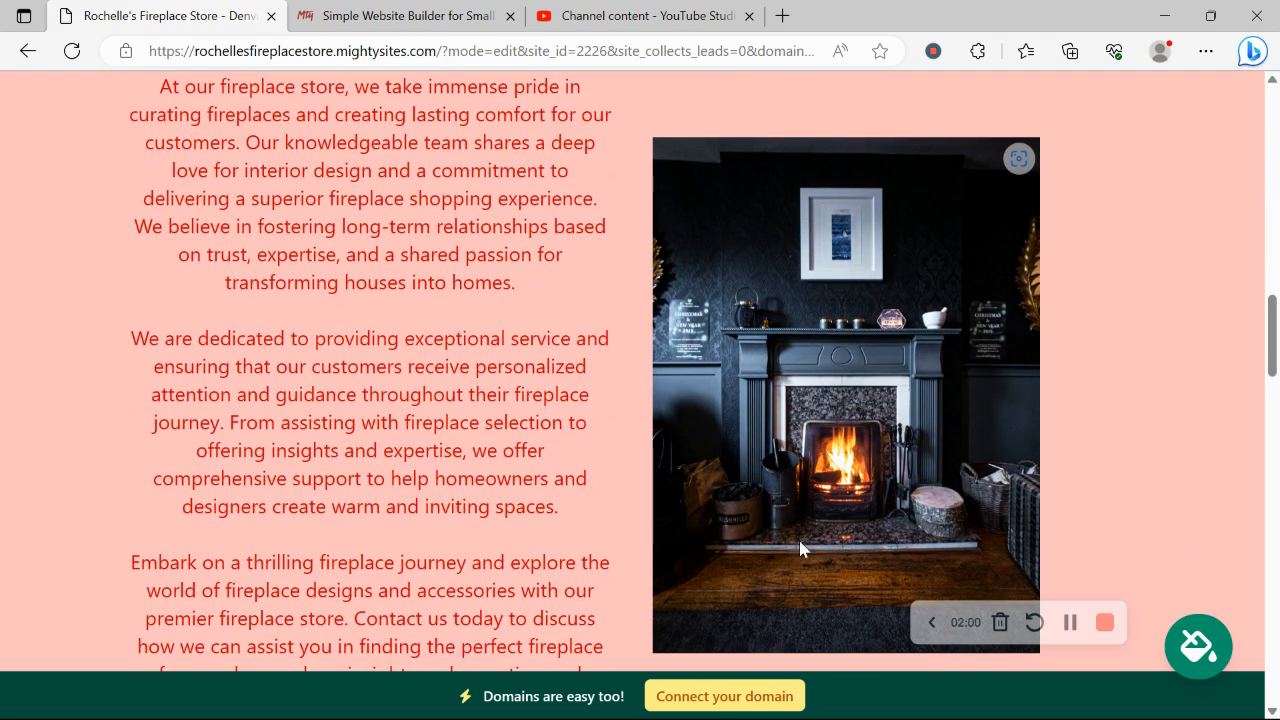
Step: Scroll down through About Us to the Services list
scroll(799, 541, down, 3)
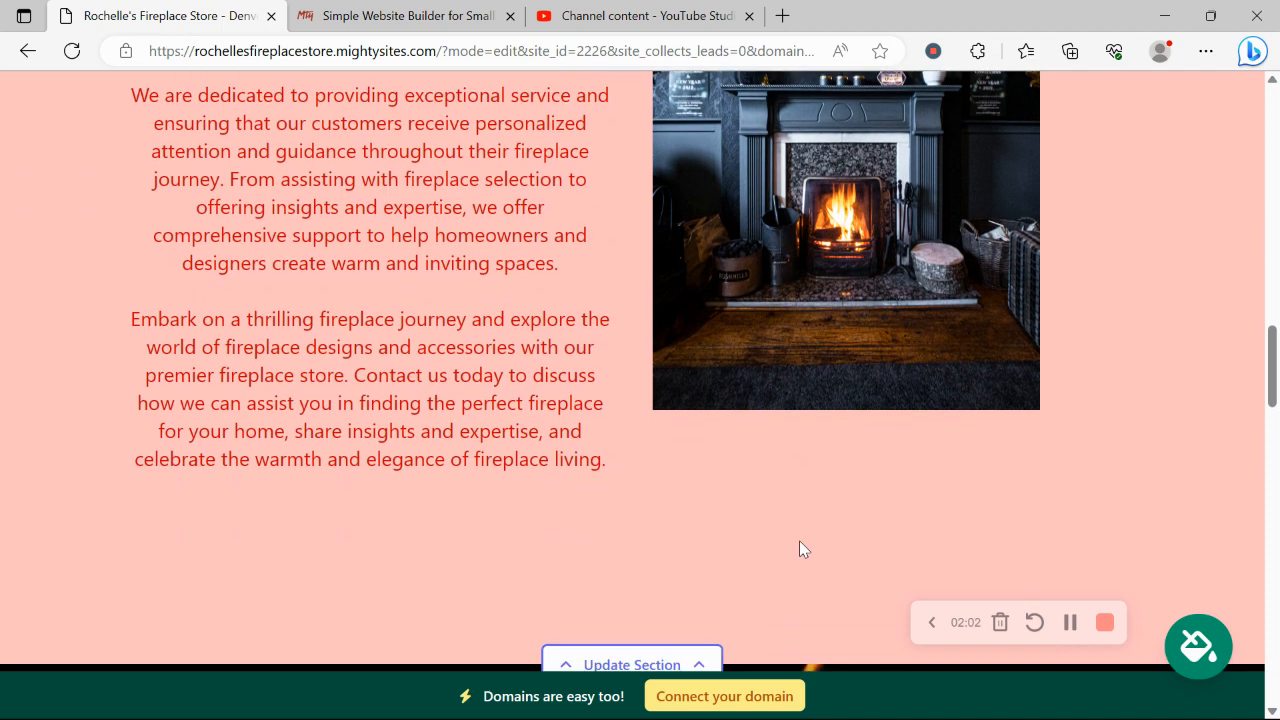
scroll(799, 541, down, 1)
scroll(799, 541, down, 7)
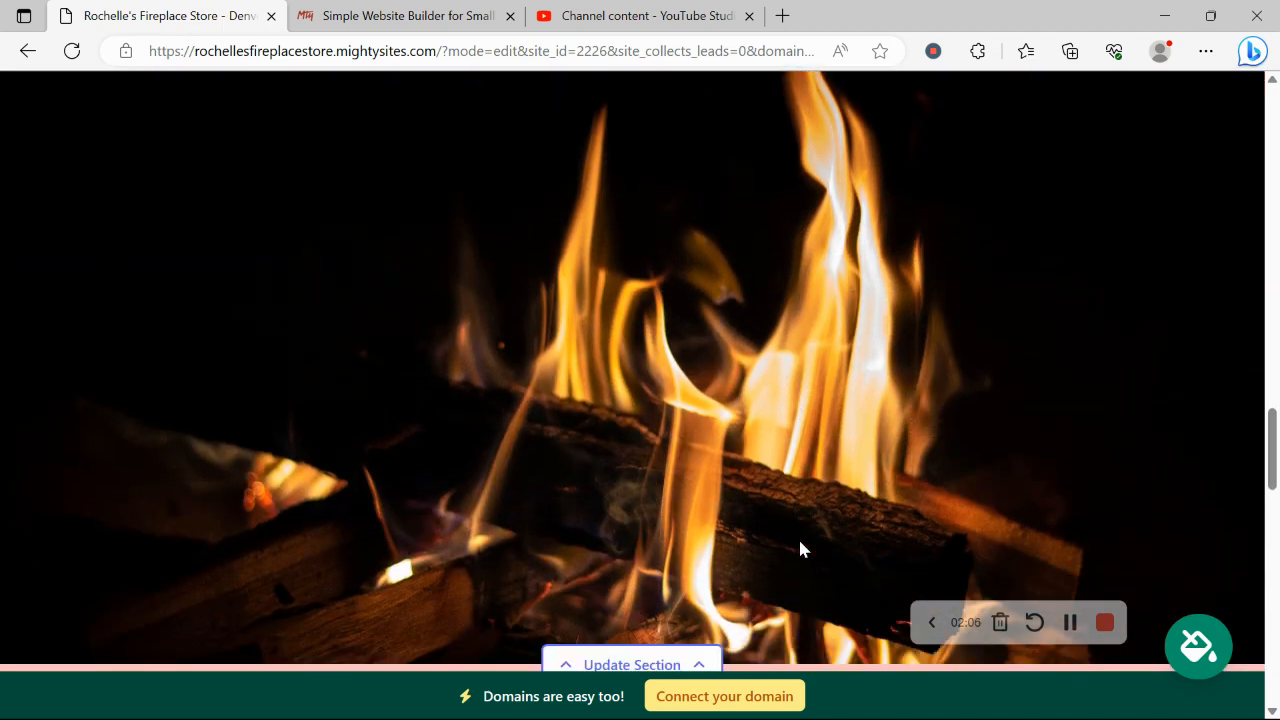
scroll(799, 540, down, 5)
scroll(799, 540, down, 1)
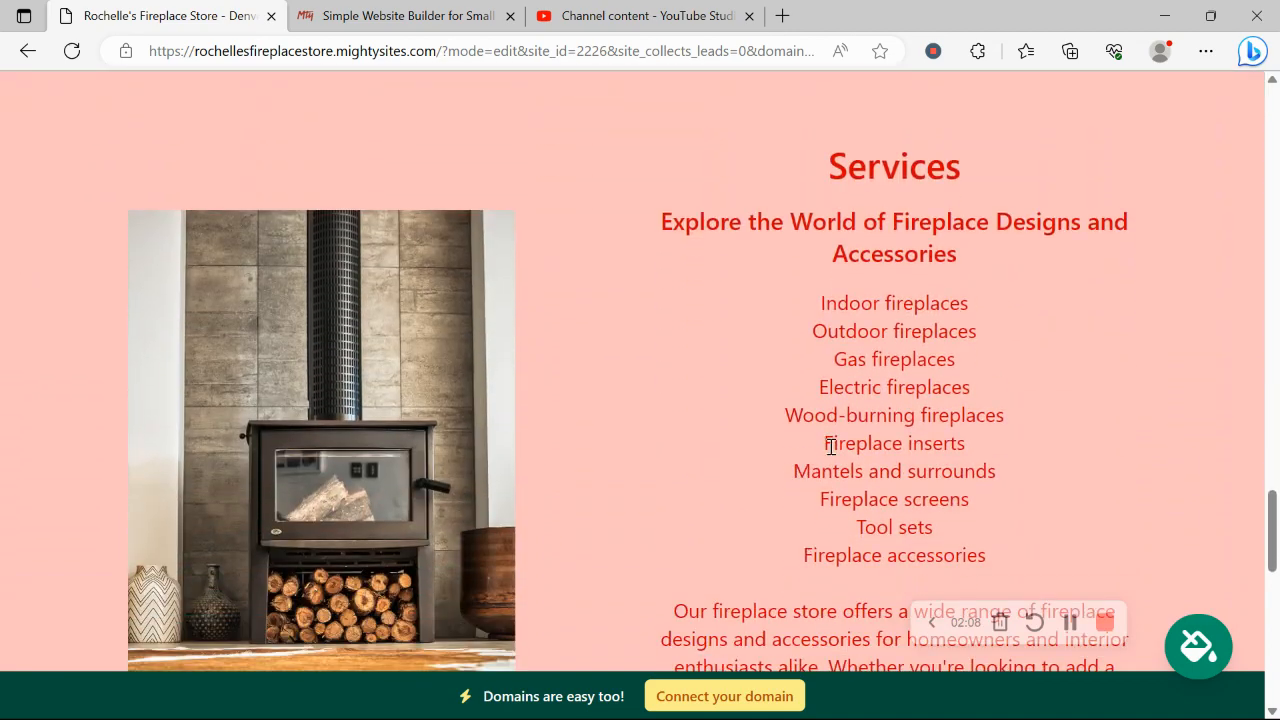
drag(803, 286, 1006, 563)
click(633, 463)
Step: Check the Denver location section, return to the top, and edit the location bar
scroll(633, 463, down, 5)
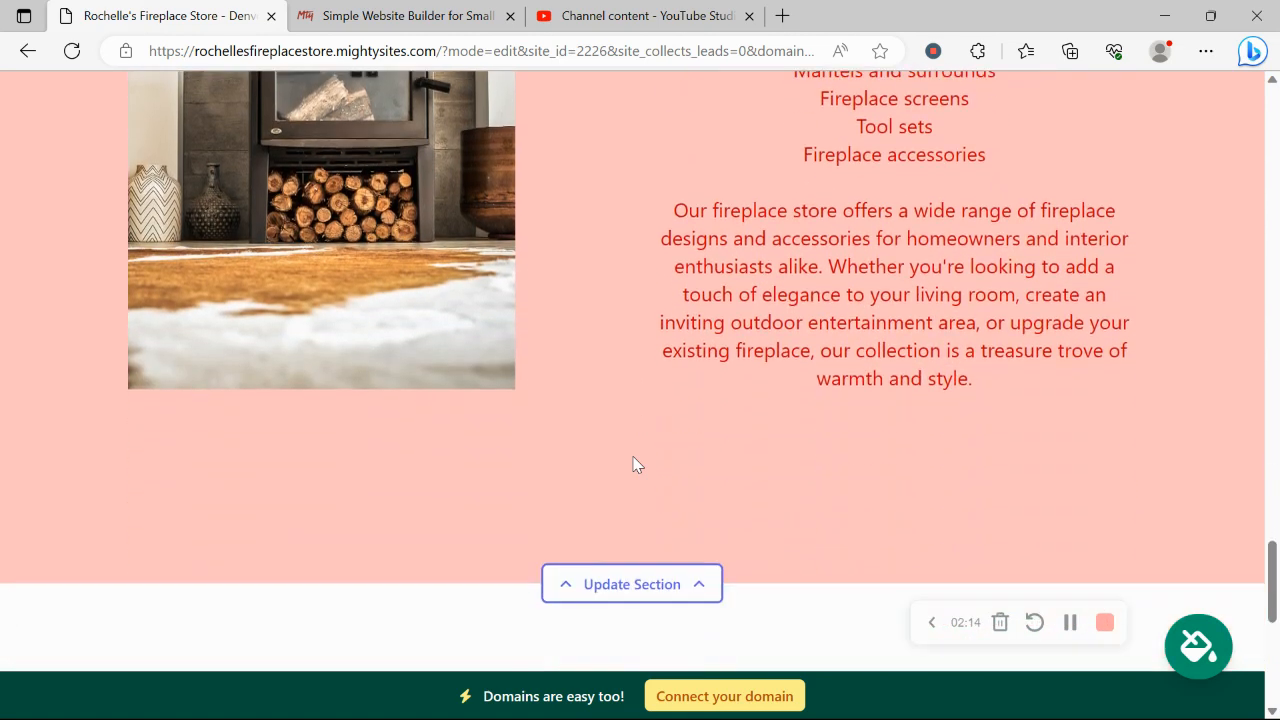
scroll(633, 463, down, 2)
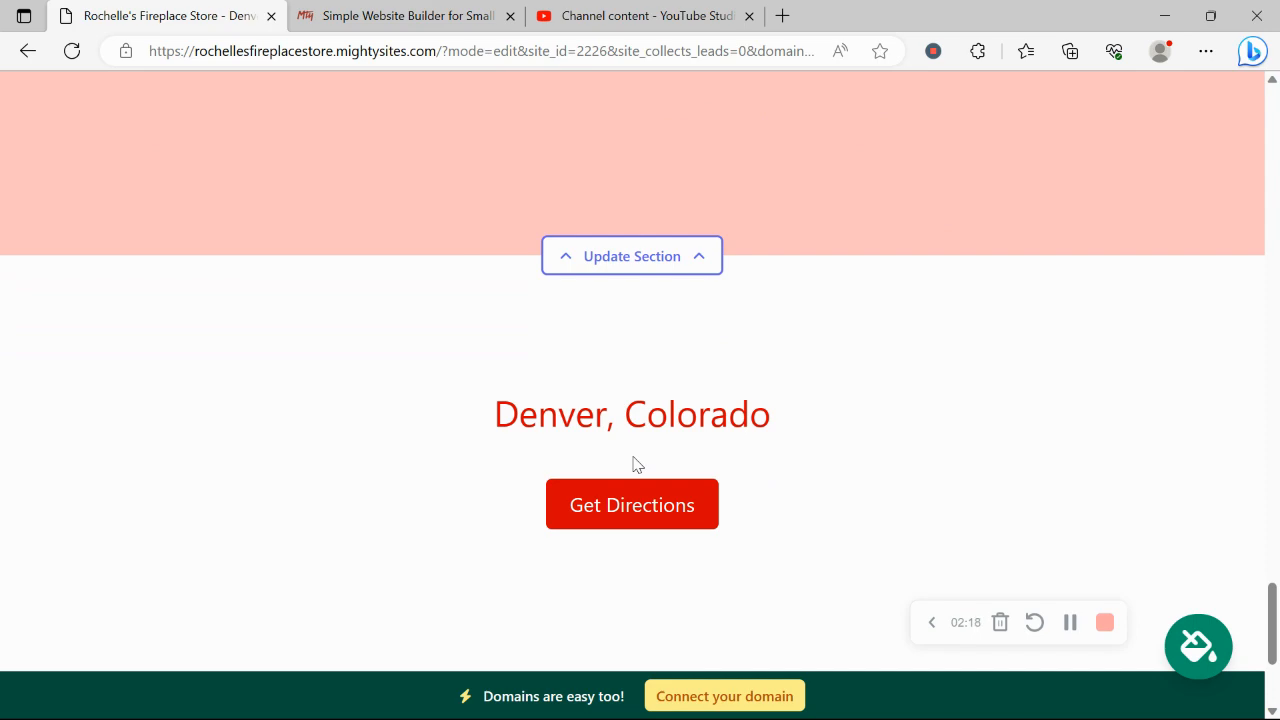
scroll(633, 463, down, 2)
scroll(633, 463, up, 4)
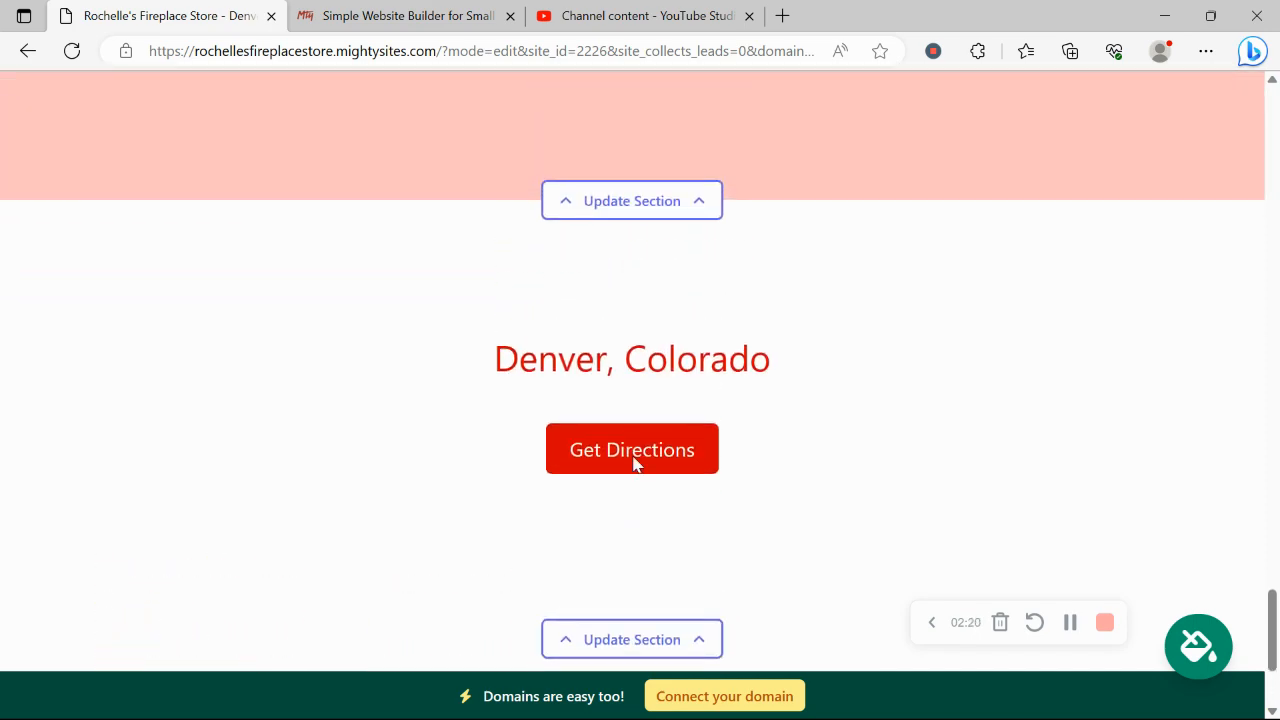
scroll(632, 464, up, 12)
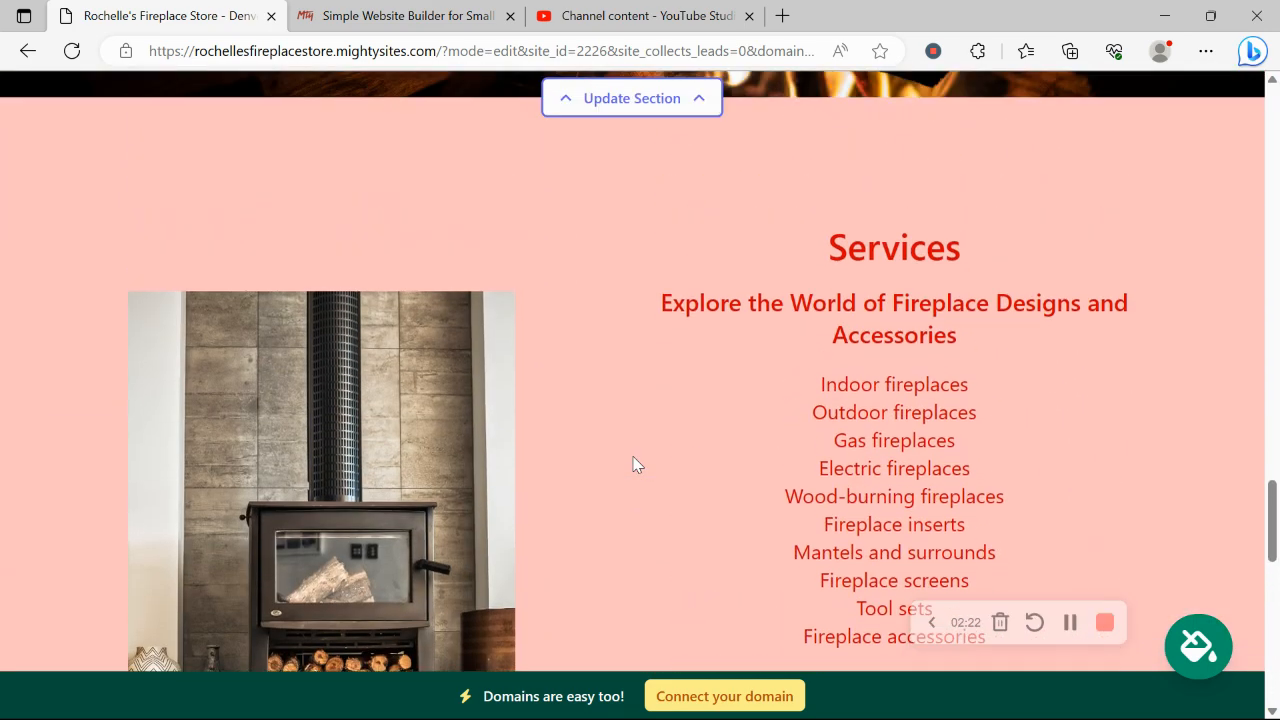
scroll(632, 464, up, 9)
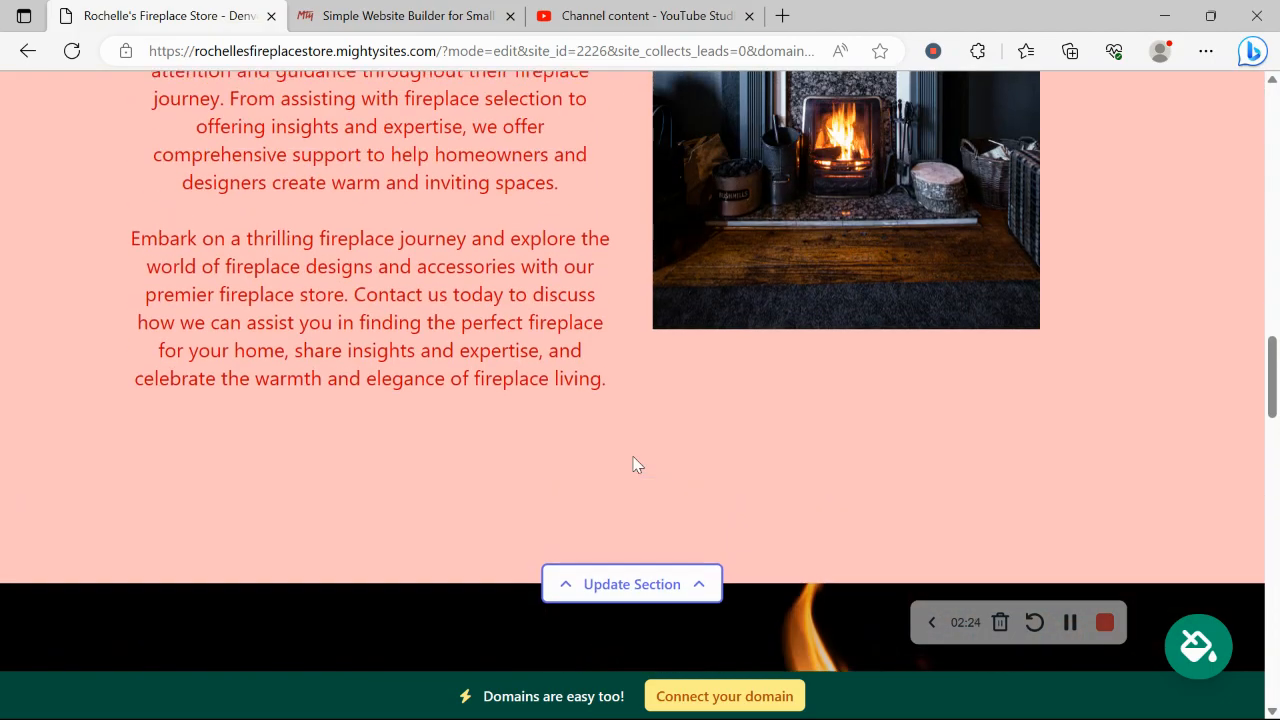
scroll(633, 463, up, 10)
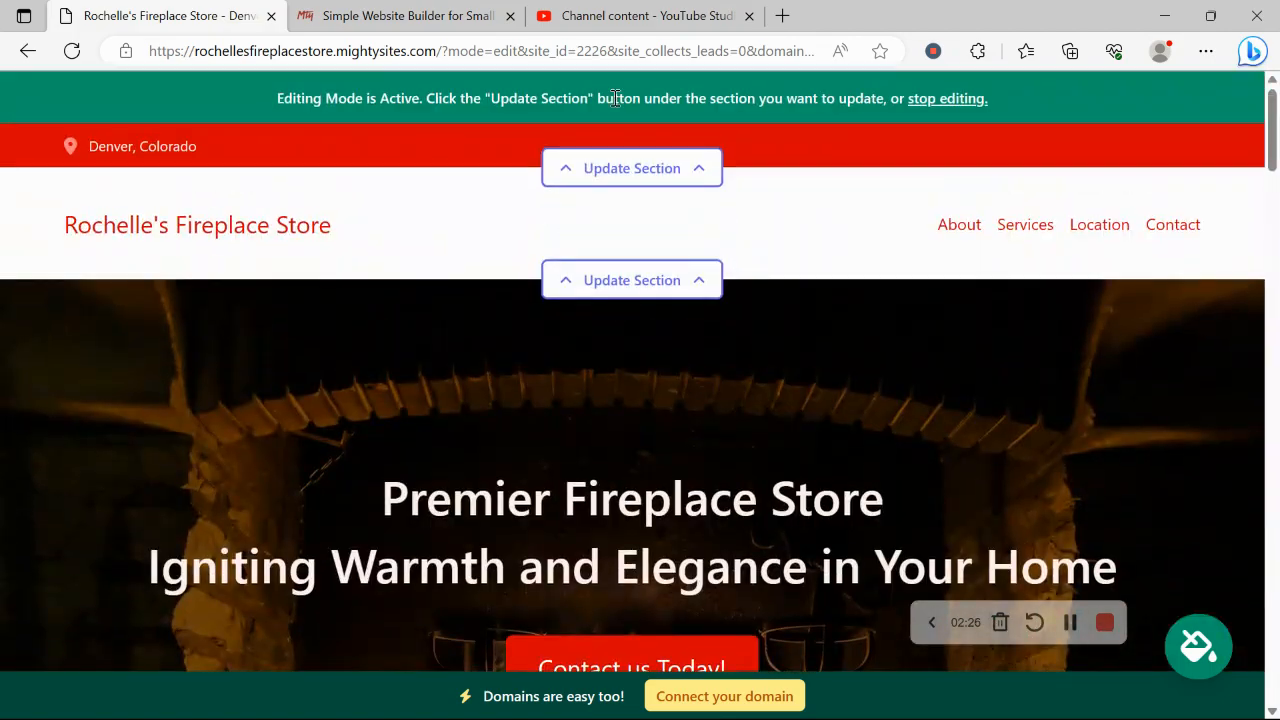
click(669, 189)
Step: Fill in the organization email (shown publicly), phone number and street address
click(640, 320)
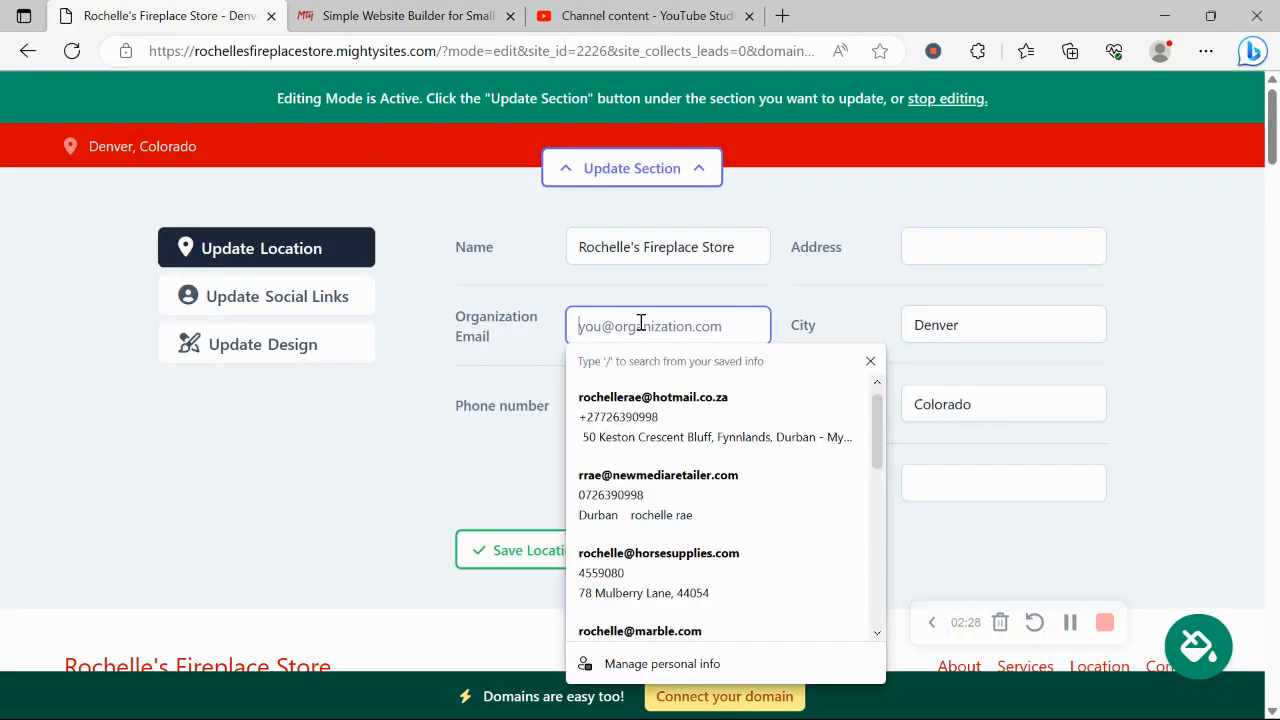
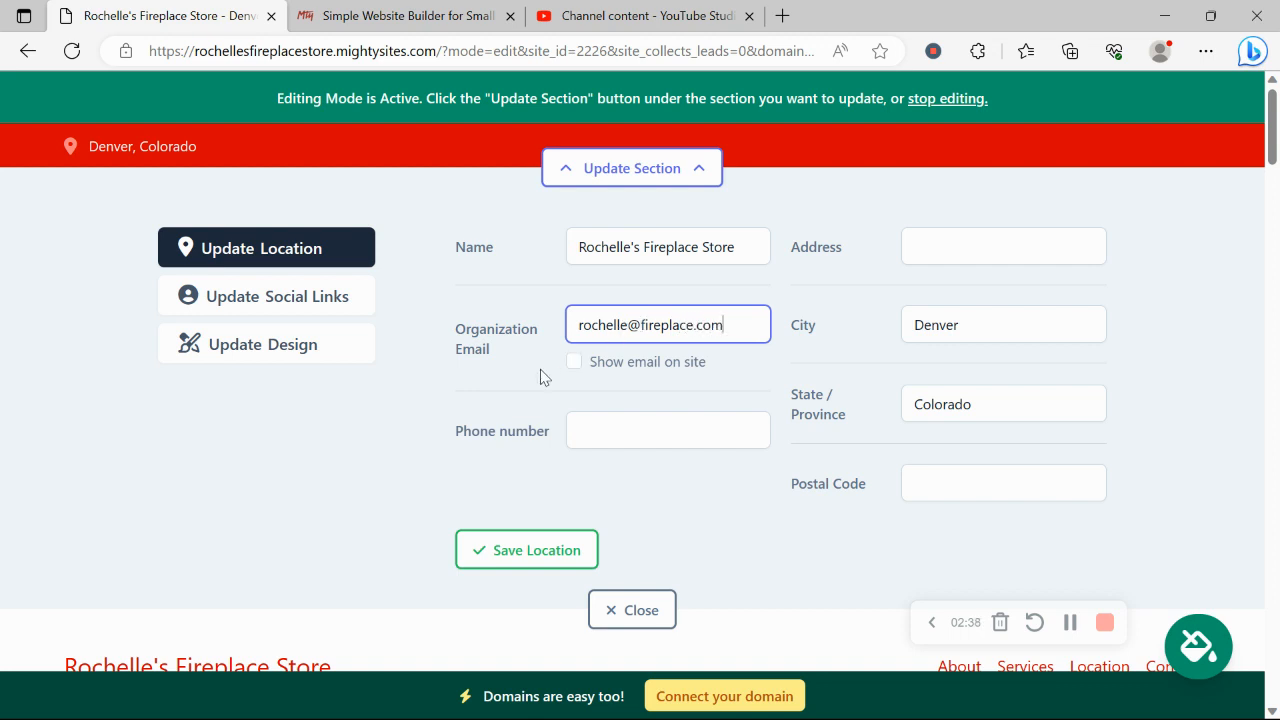
click(573, 362)
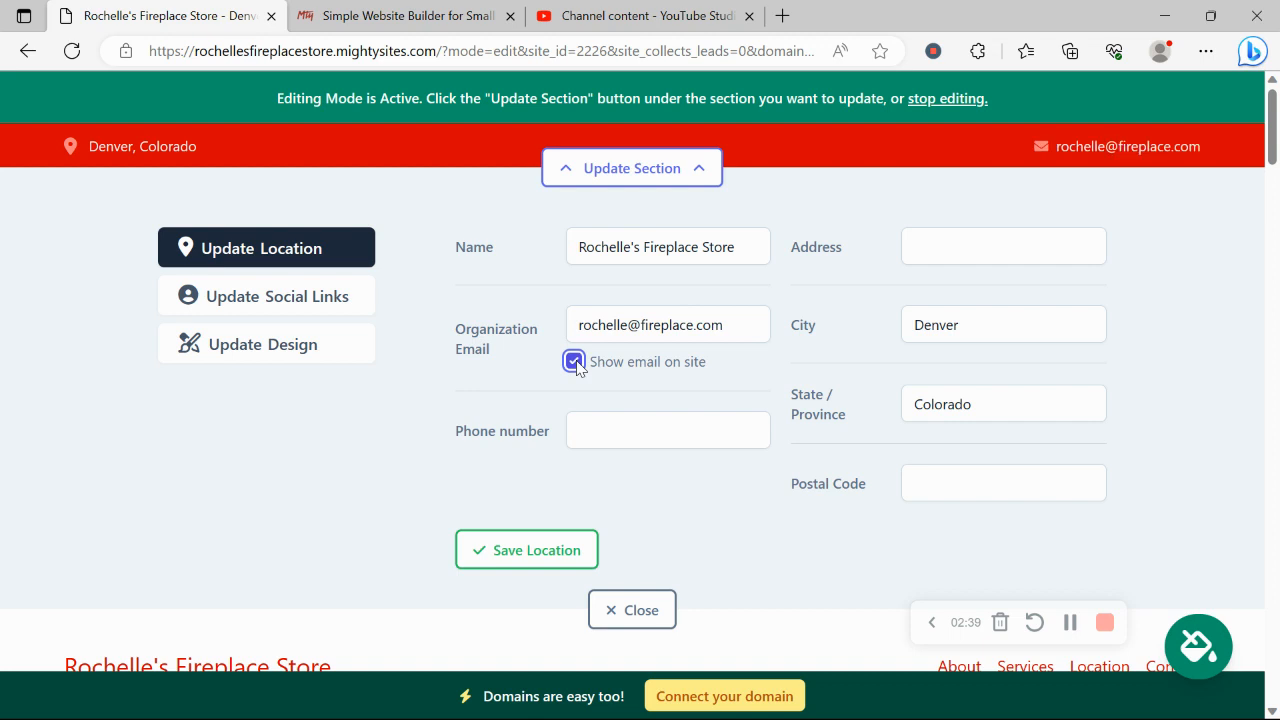
click(669, 434)
text(456-87890)
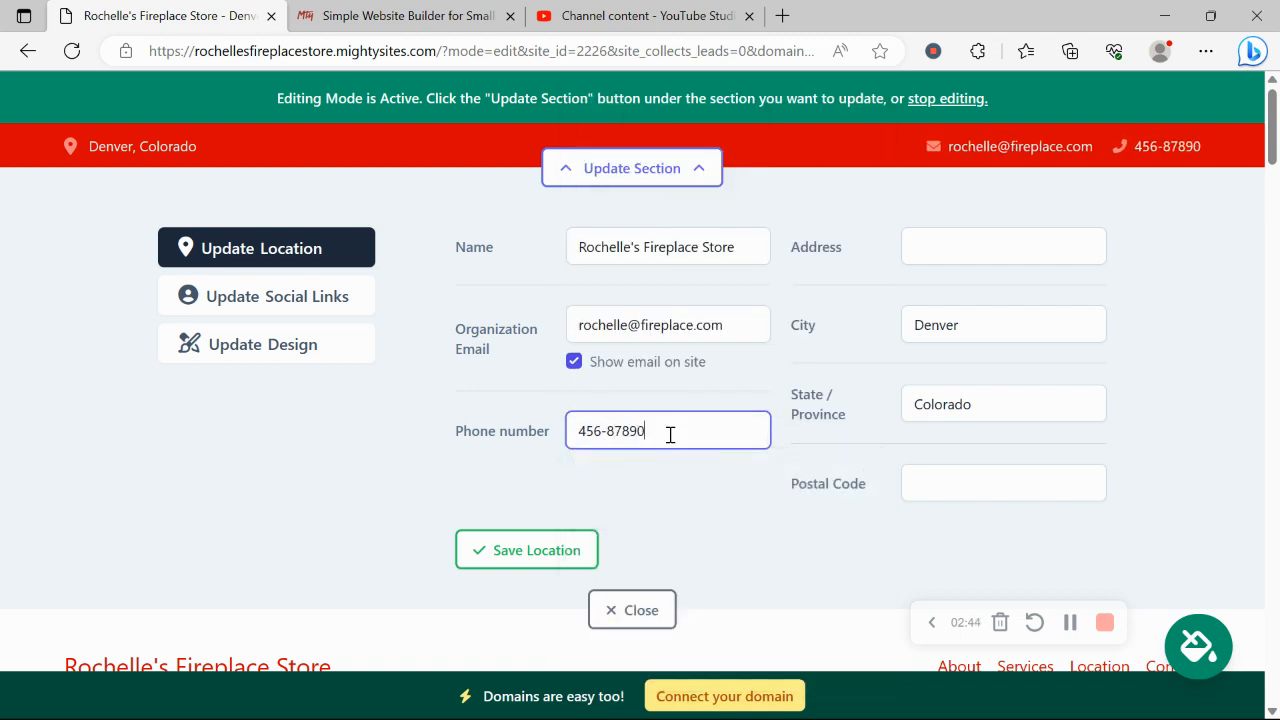
click(982, 247)
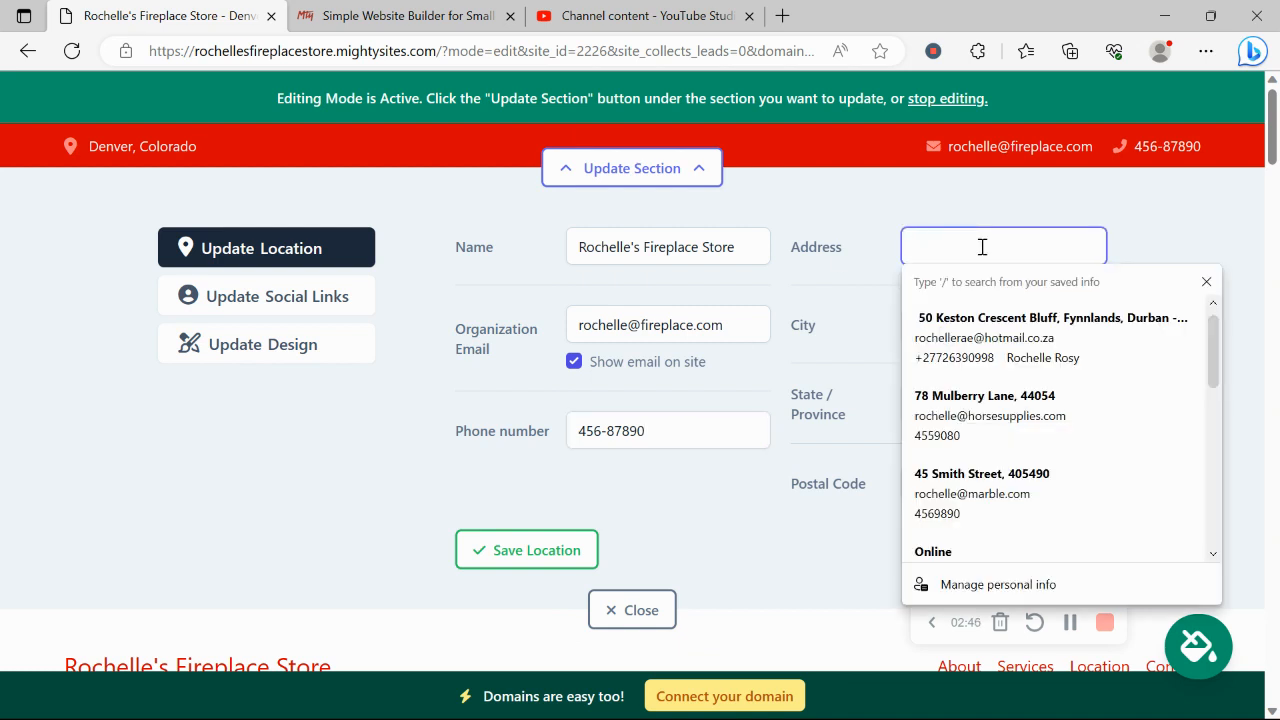
text(12)
click(992, 316)
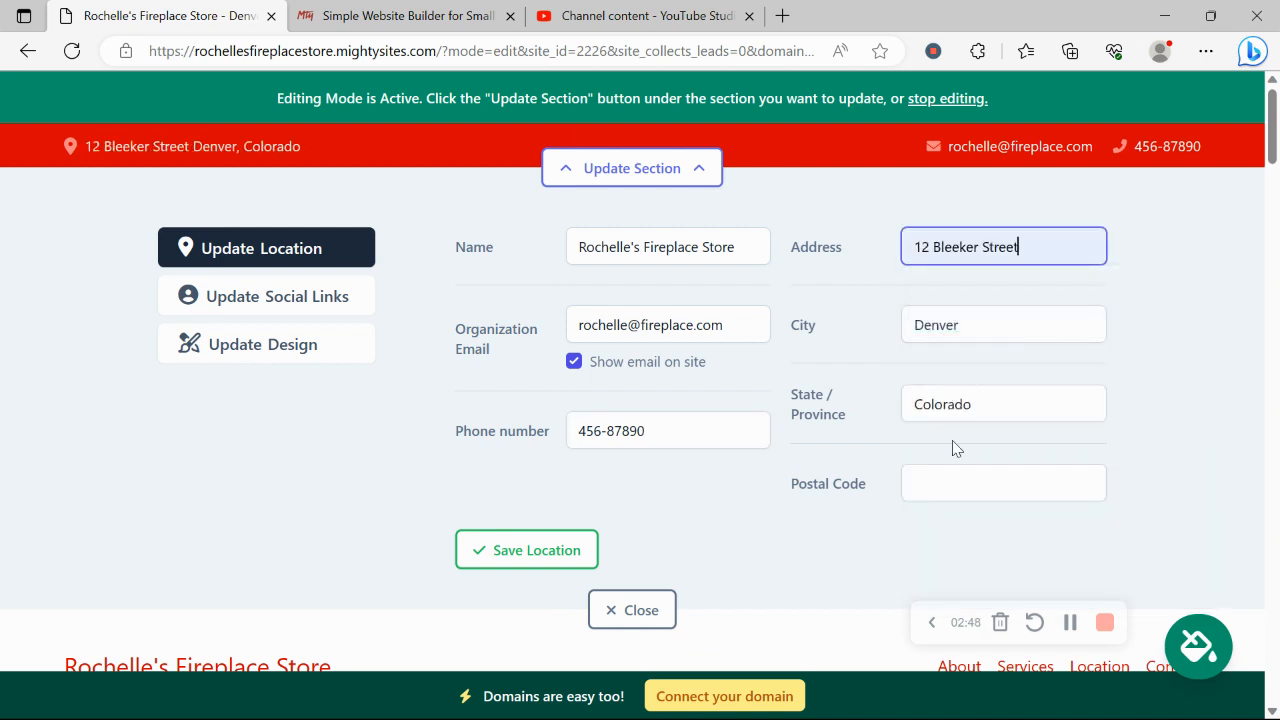
Step: Enter the store's postal code and save the location details
click(951, 470)
text(345)
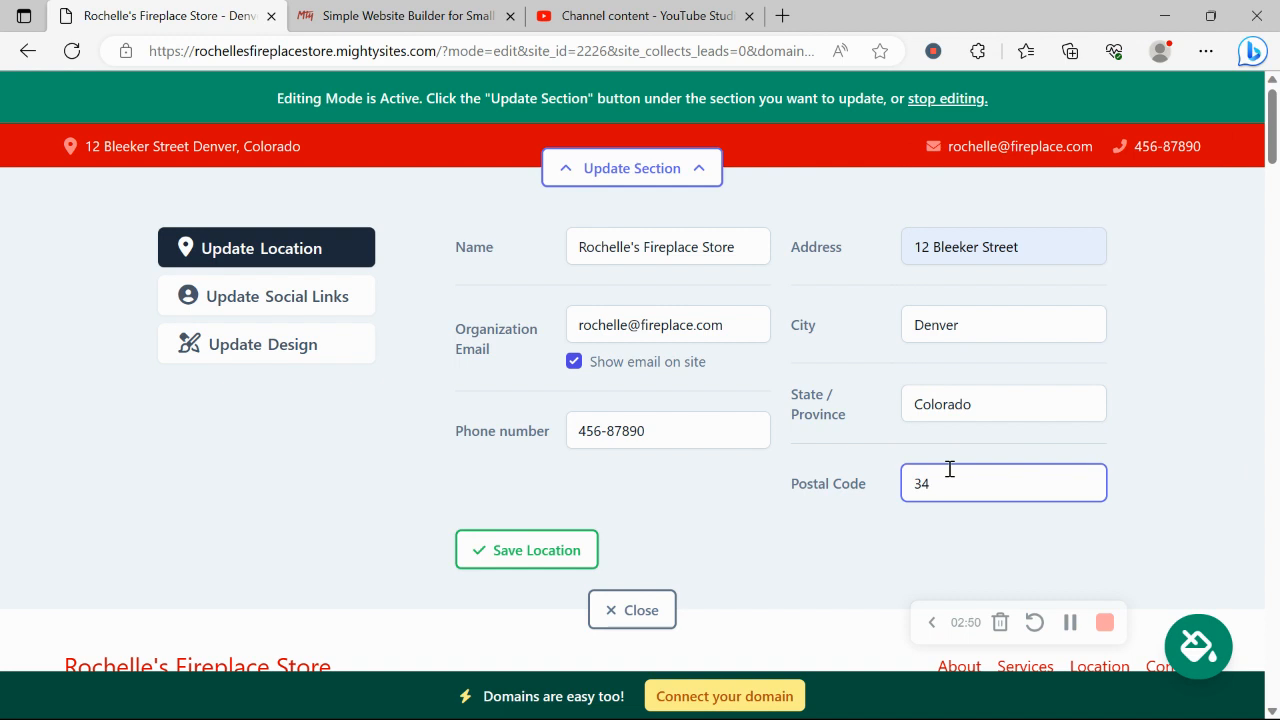
key(BackSpace)
key(BackSpace)
text(5667)
click(500, 547)
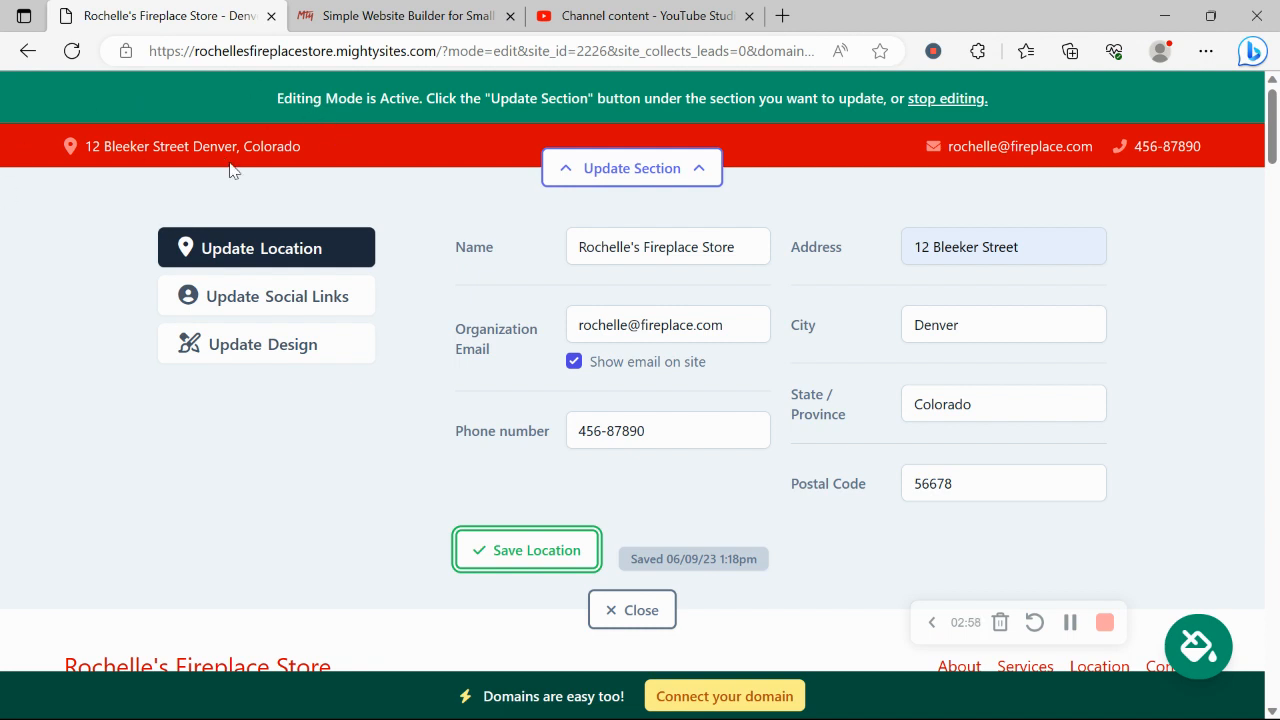
Step: Add the Instagram handle 'mightysites' as a social link, save it, and close
click(312, 306)
click(589, 265)
text(migh)
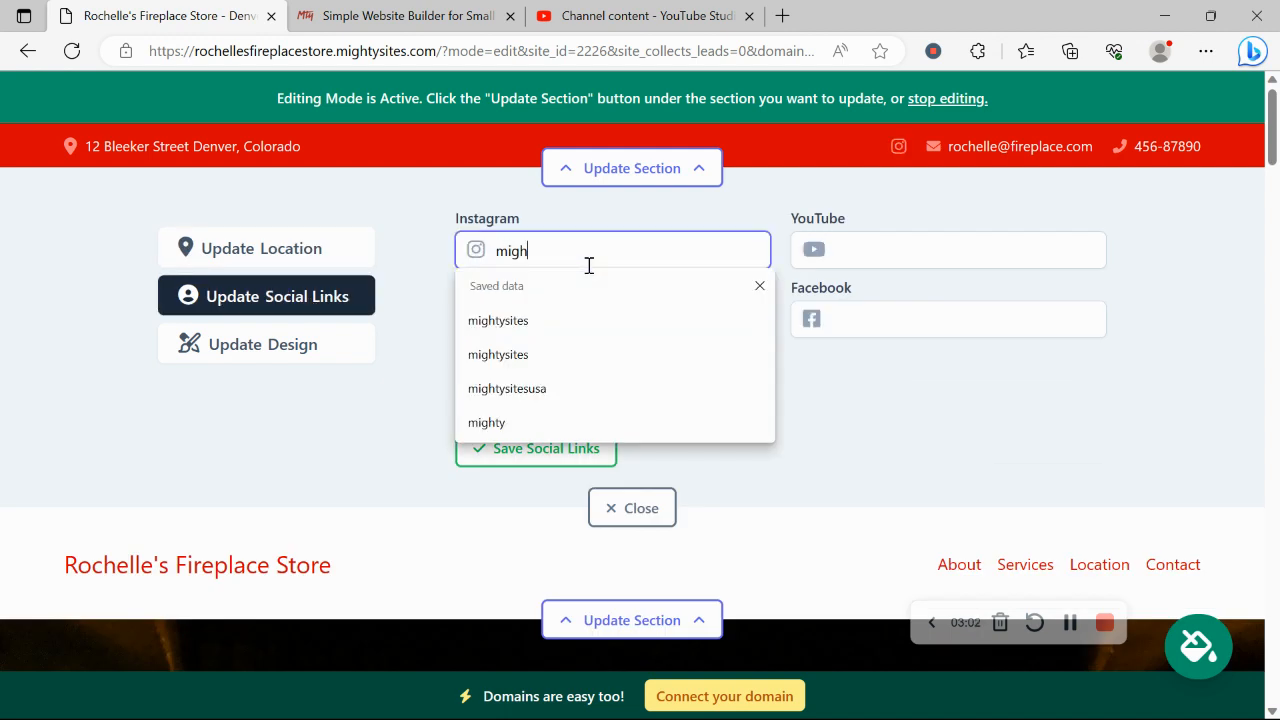
text(tysi)
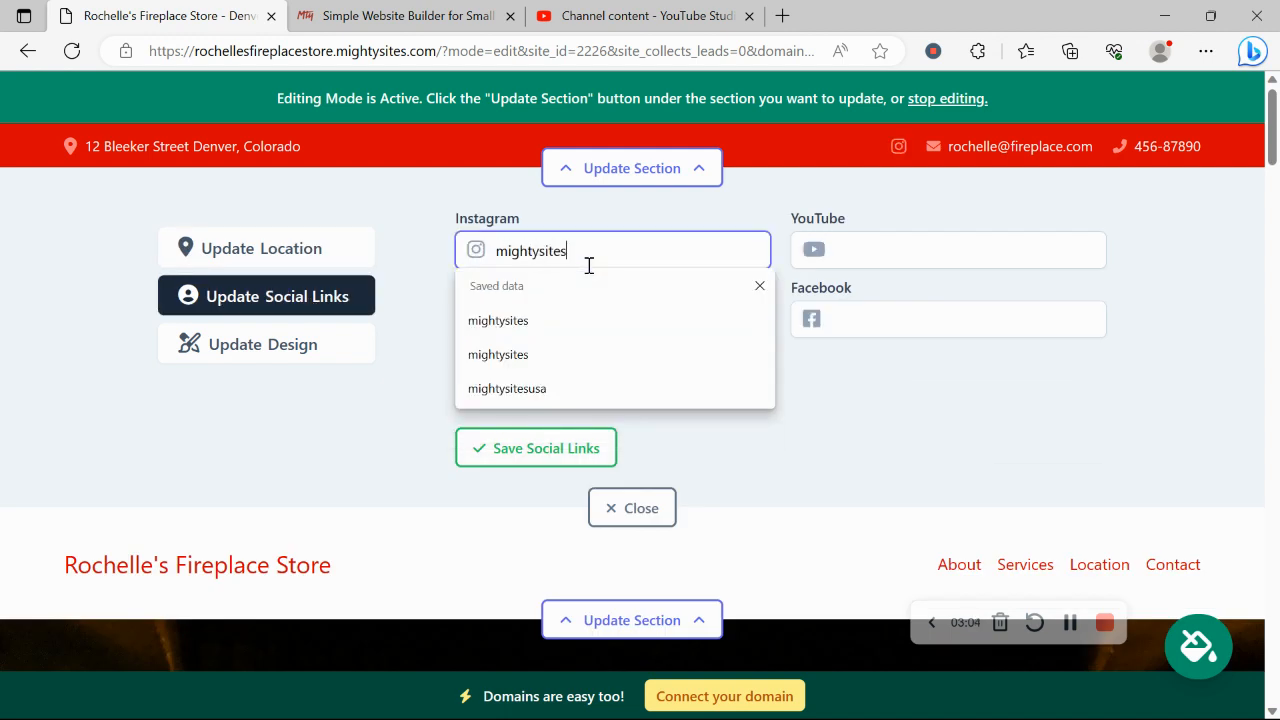
text(tes)
click(588, 449)
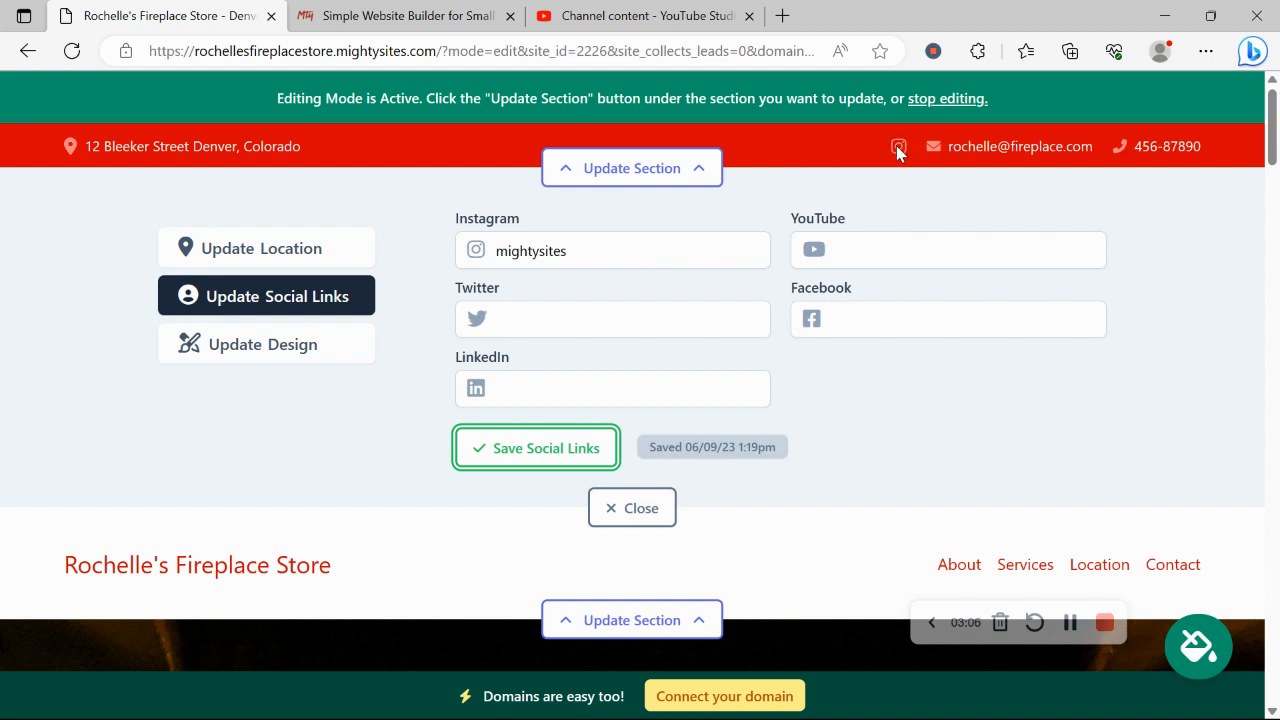
click(663, 508)
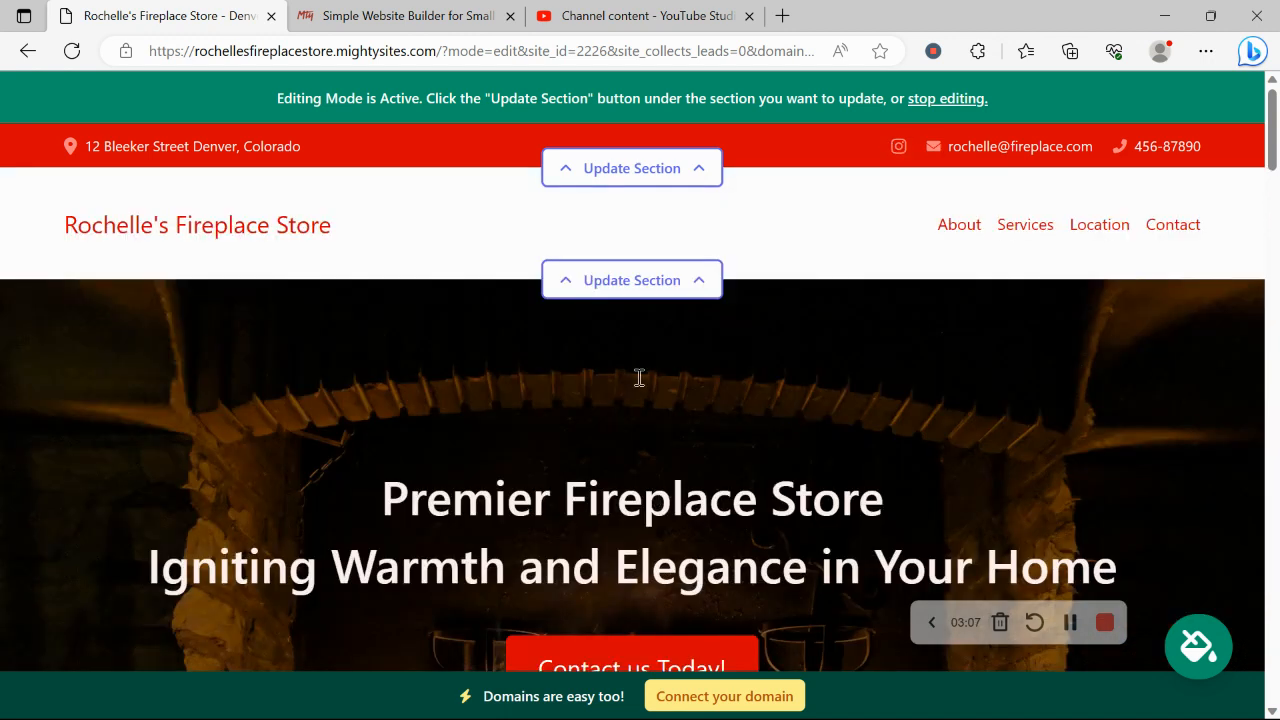
Step: Upload the Mighty Sites logo file to the header and save it
click(617, 280)
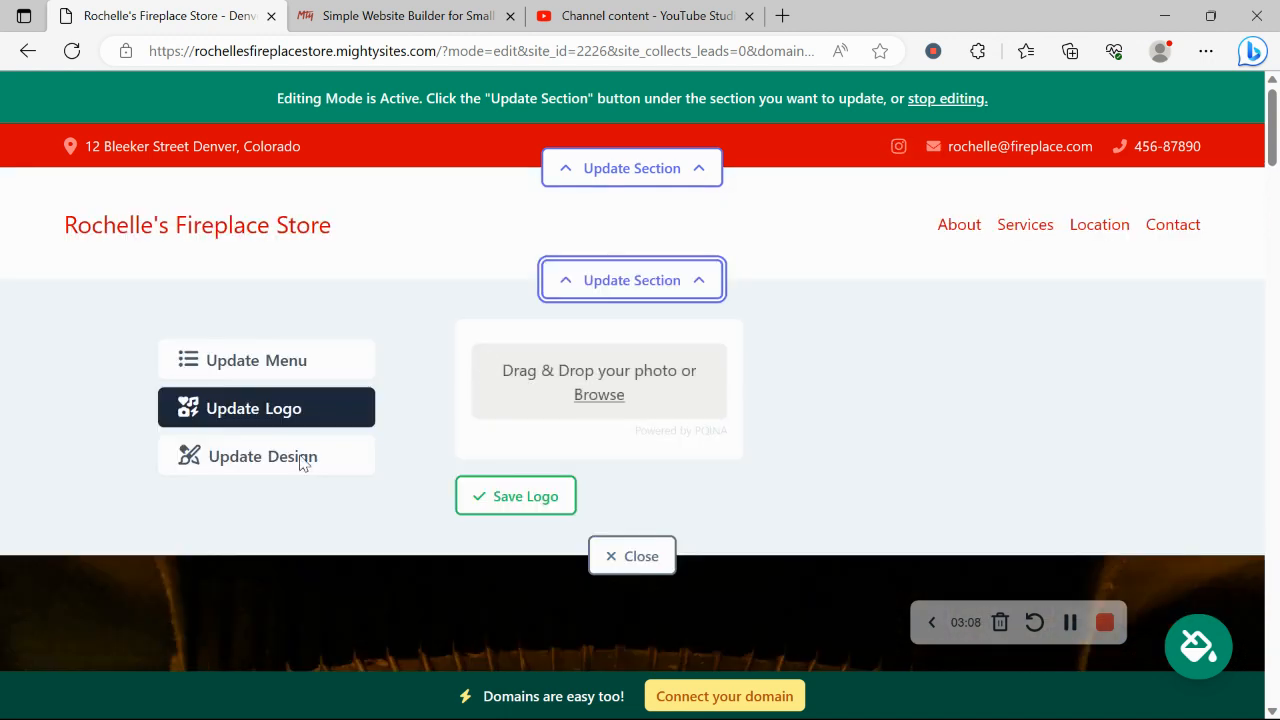
click(606, 398)
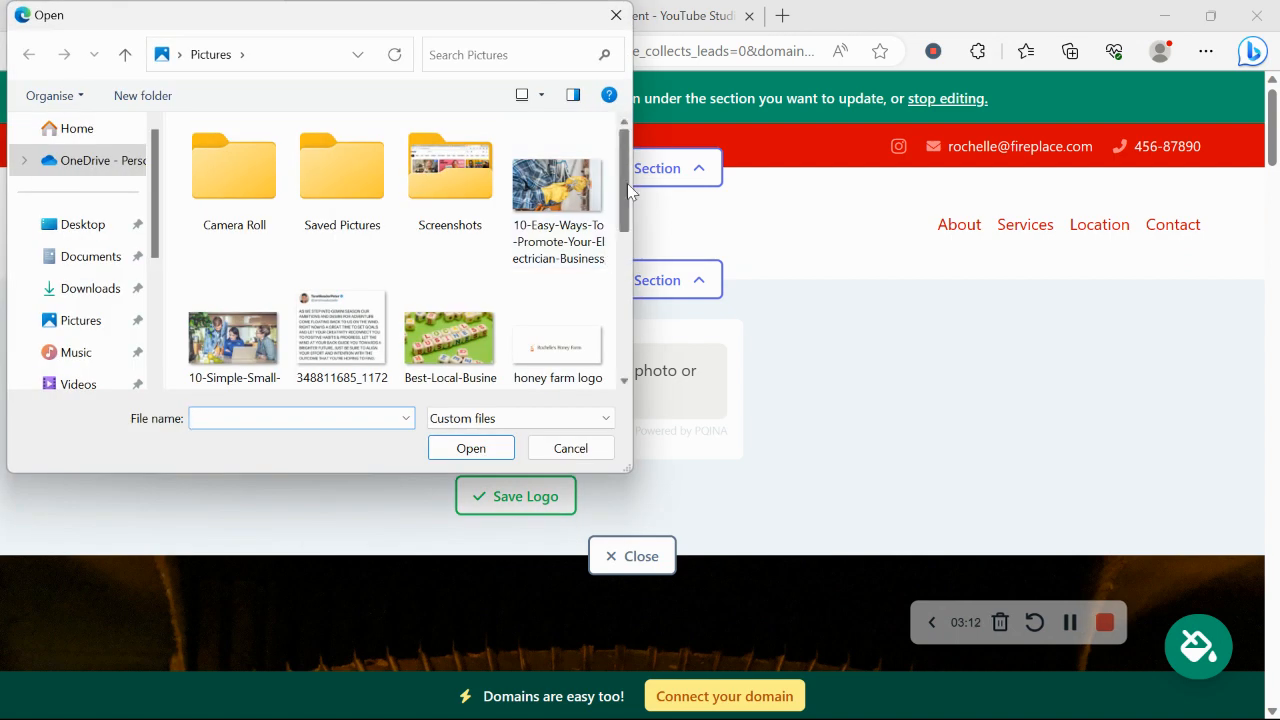
drag(627, 183, 627, 317)
click(348, 203)
double_click(348, 203)
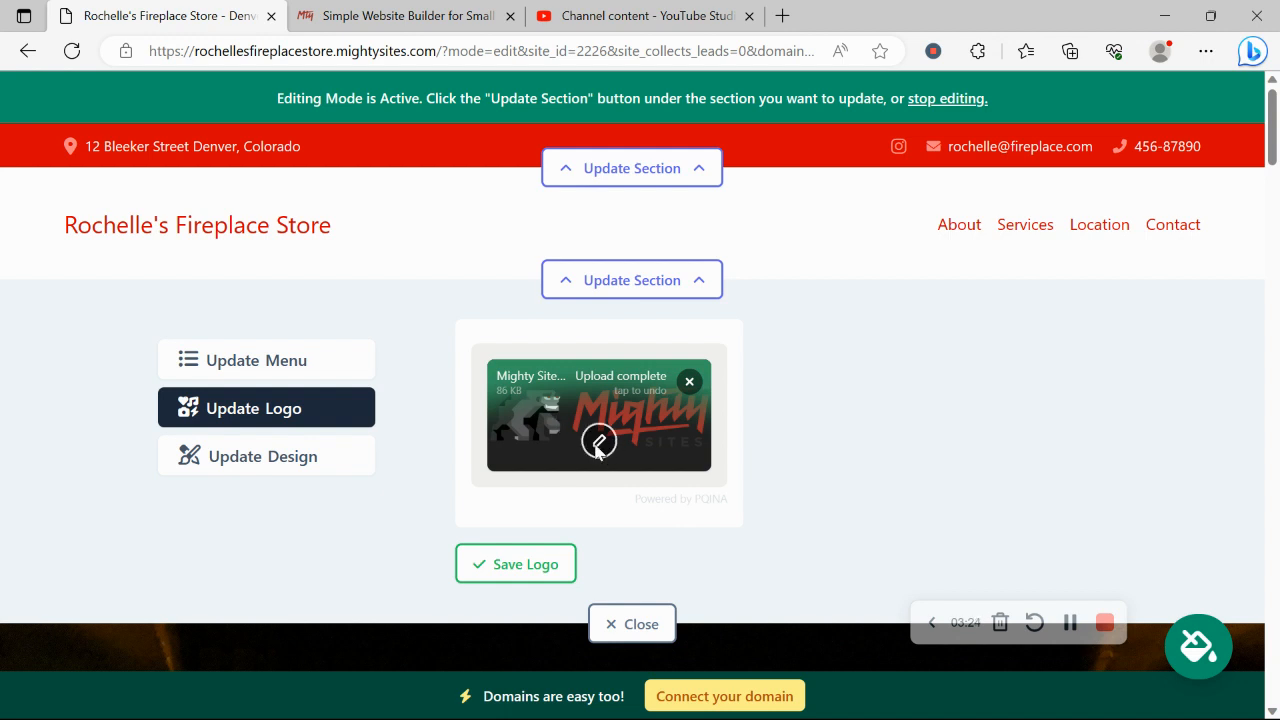
click(537, 560)
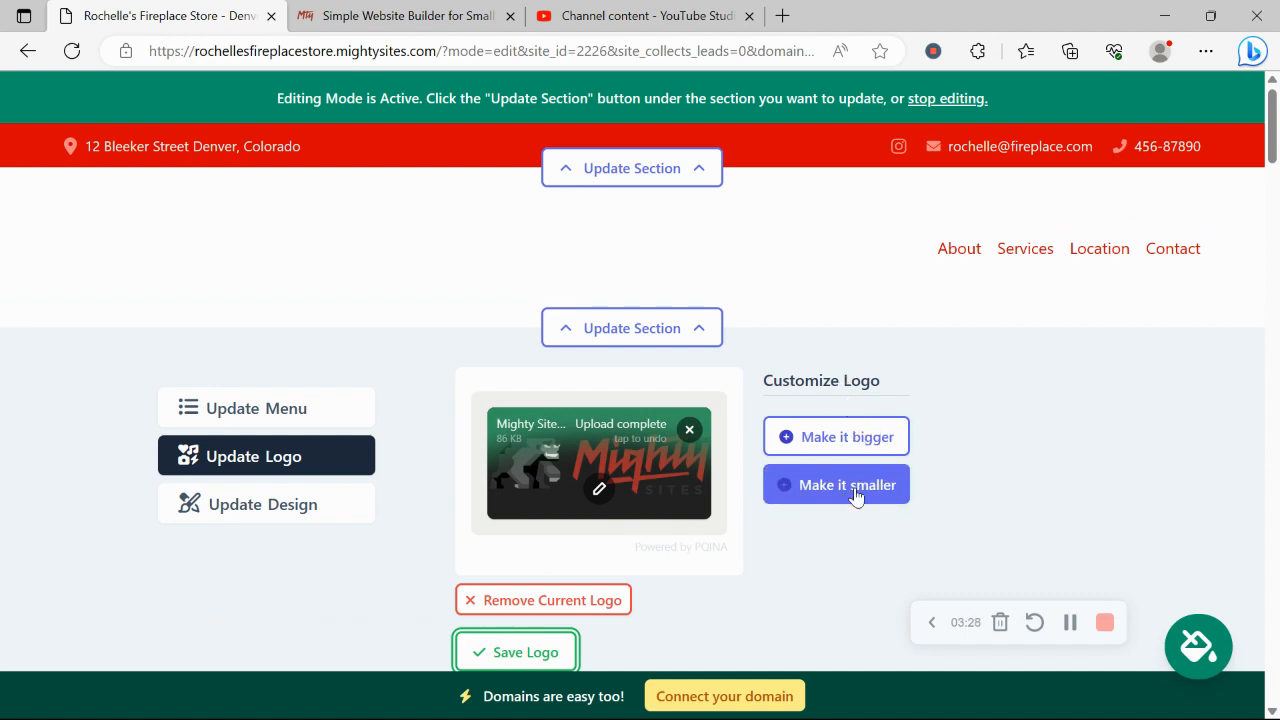
Step: Make the header logo bigger, close the logo editor, and check the page
click(842, 426)
scroll(563, 490, down, 2)
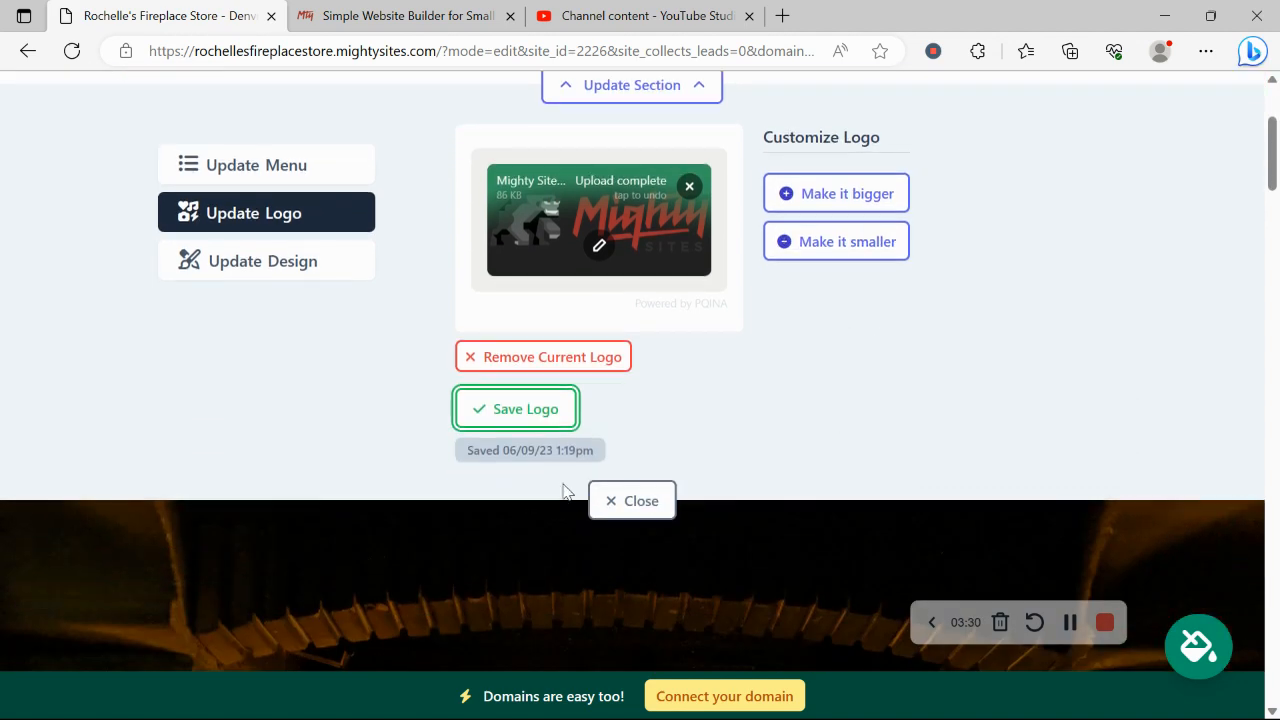
click(632, 501)
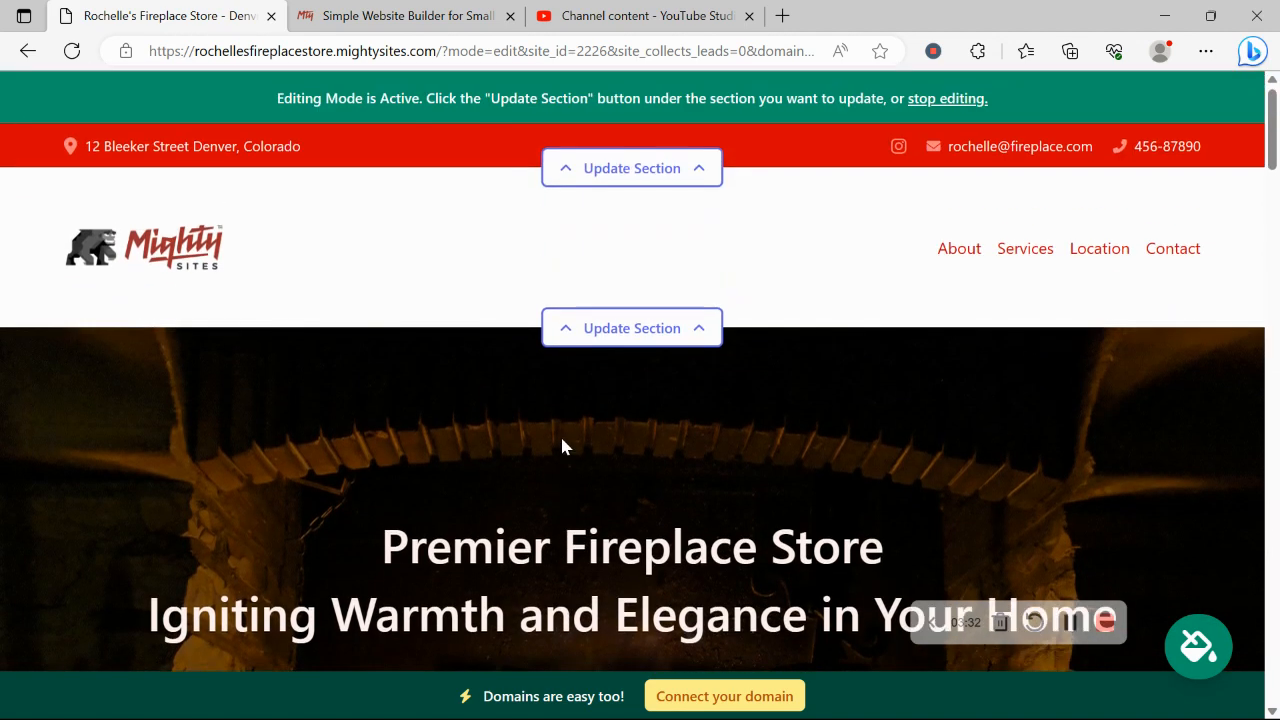
scroll(560, 434, down, 6)
scroll(640, 436, down, 1)
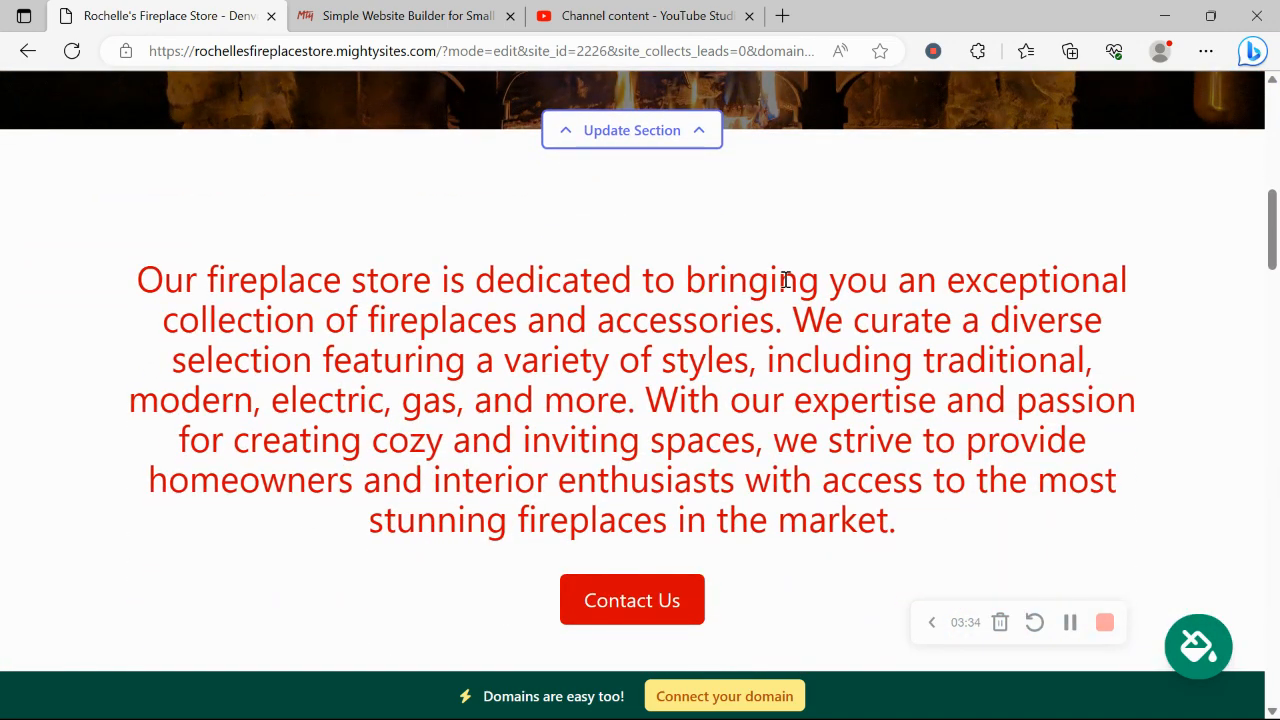
scroll(786, 280, down, 6)
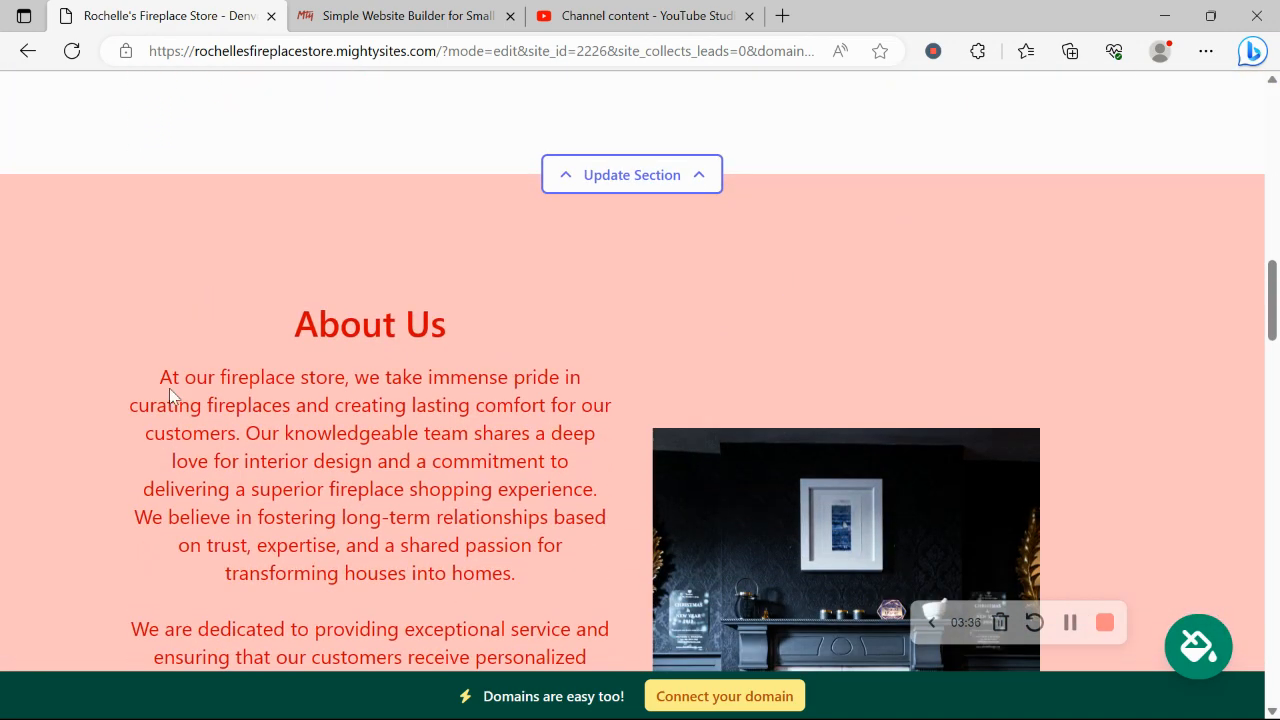
scroll(594, 435, up, 5)
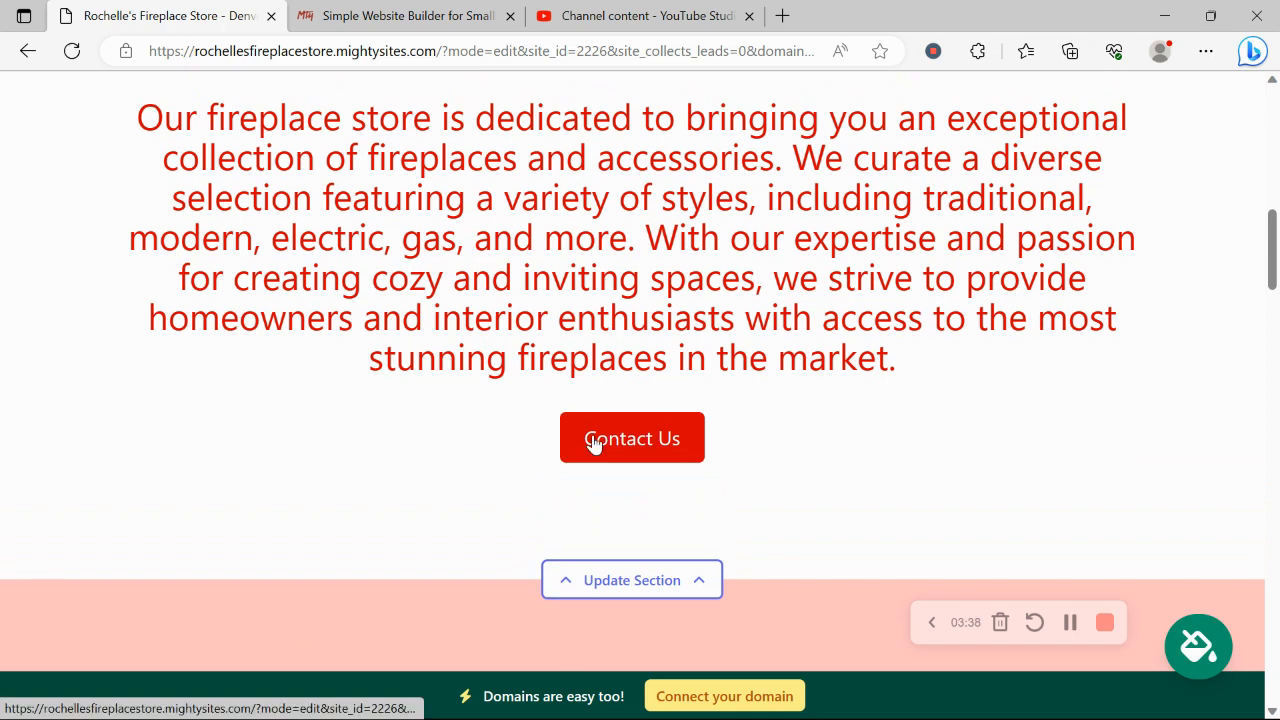
scroll(594, 435, up, 2)
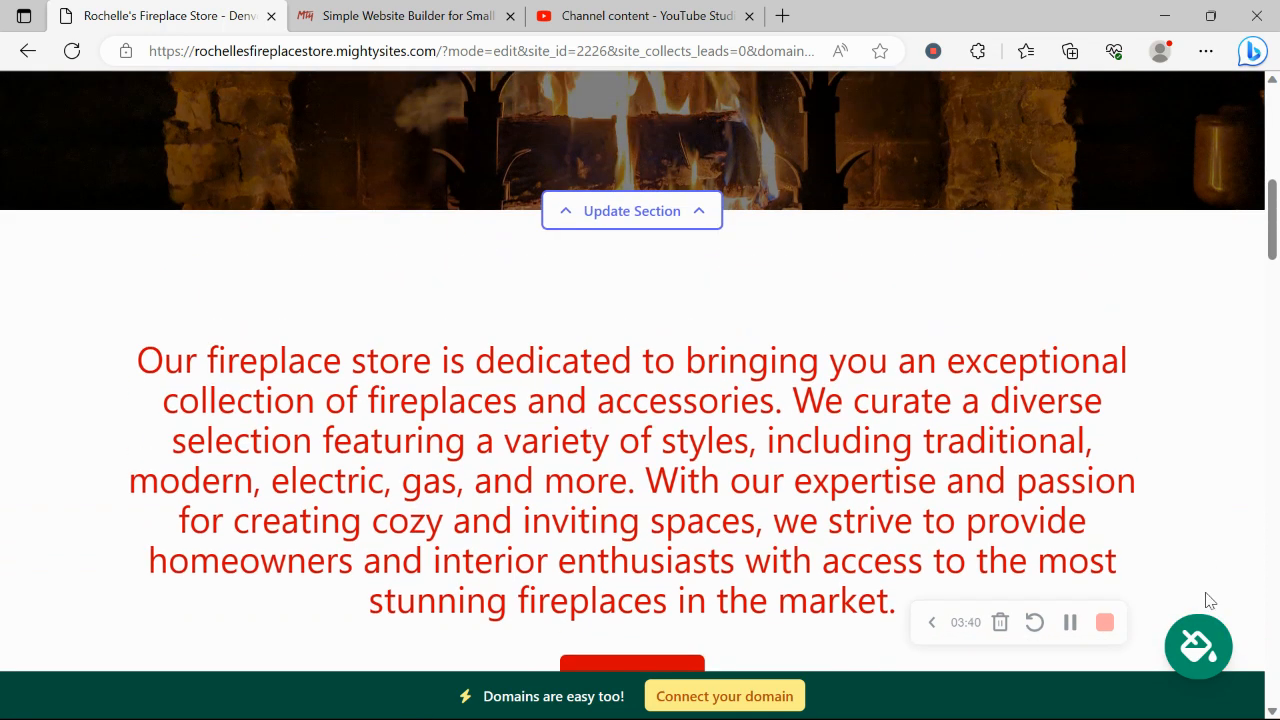
click(1211, 640)
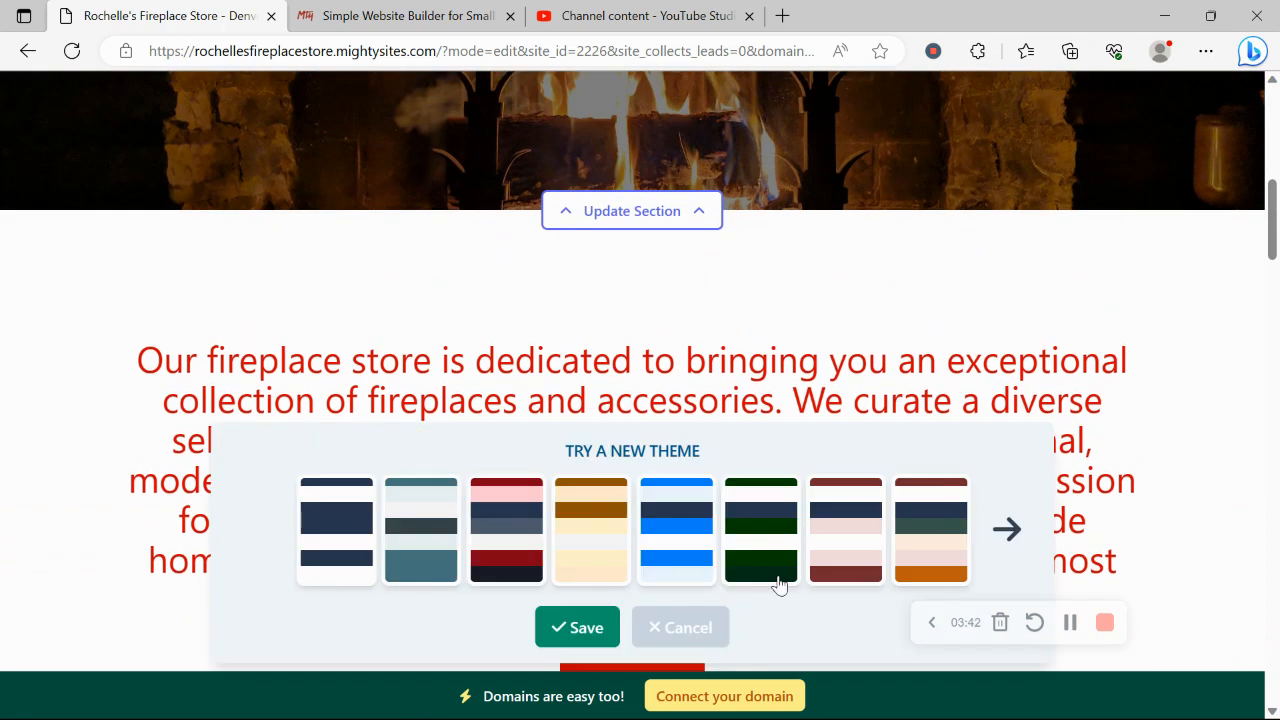
click(1002, 515)
click(1002, 515)
click(1002, 515)
click(1002, 515)
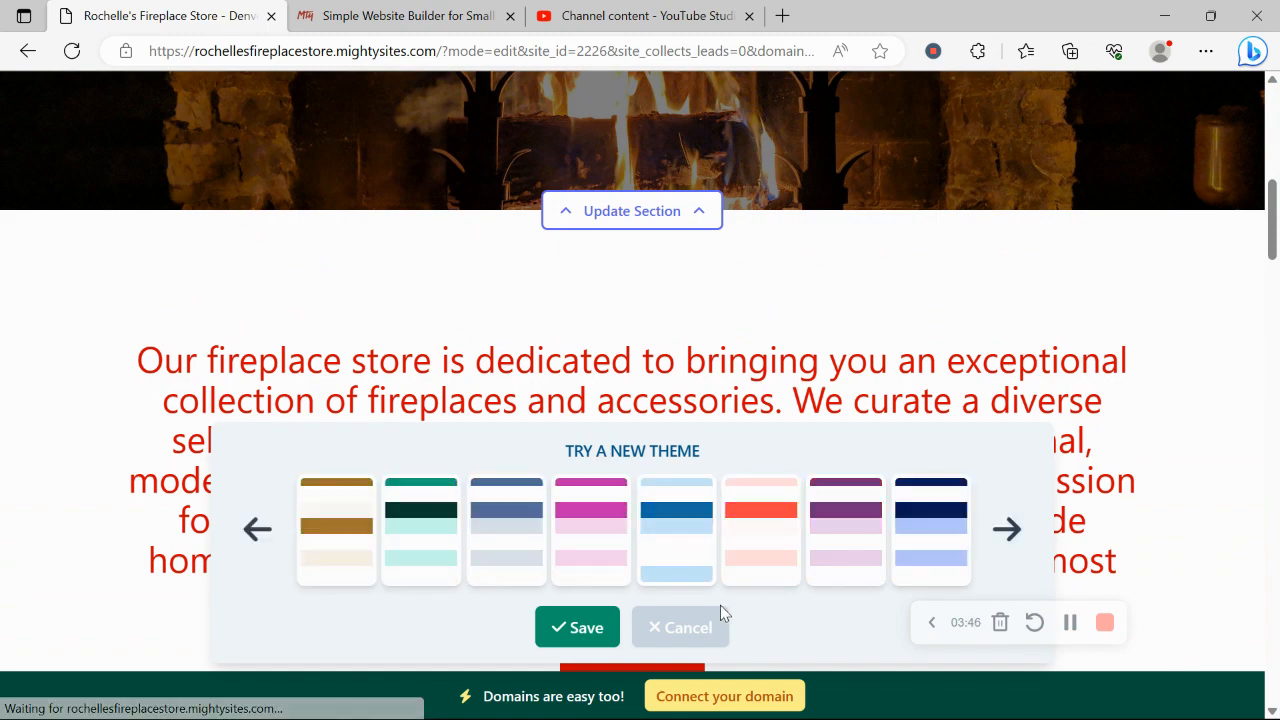
click(680, 626)
scroll(566, 314, up, 3)
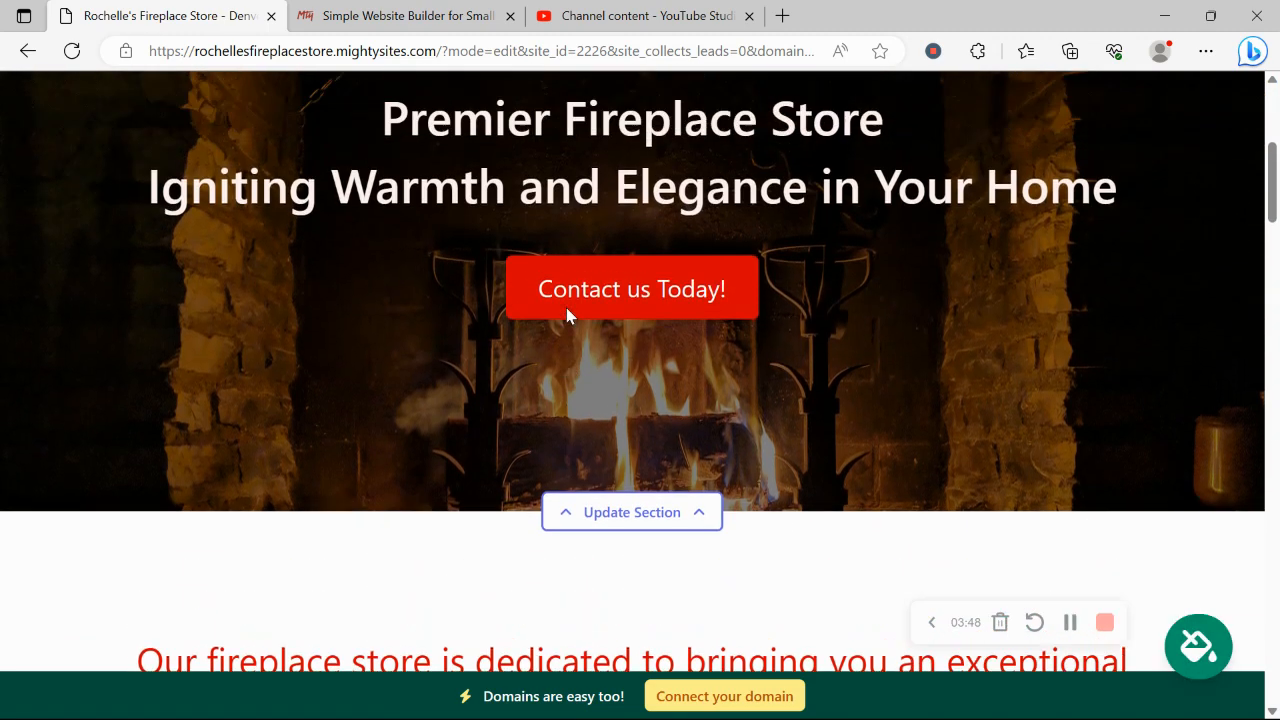
scroll(566, 314, down, 4)
scroll(566, 314, up, 4)
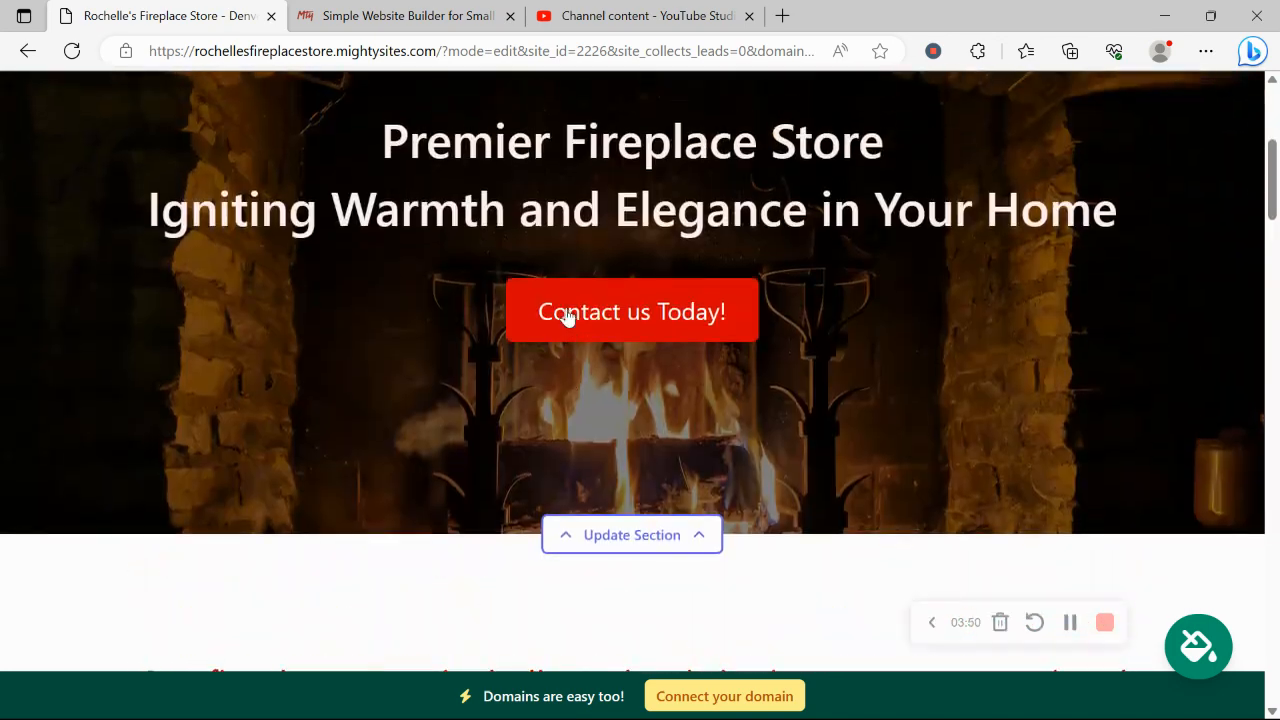
scroll(566, 314, down, 3)
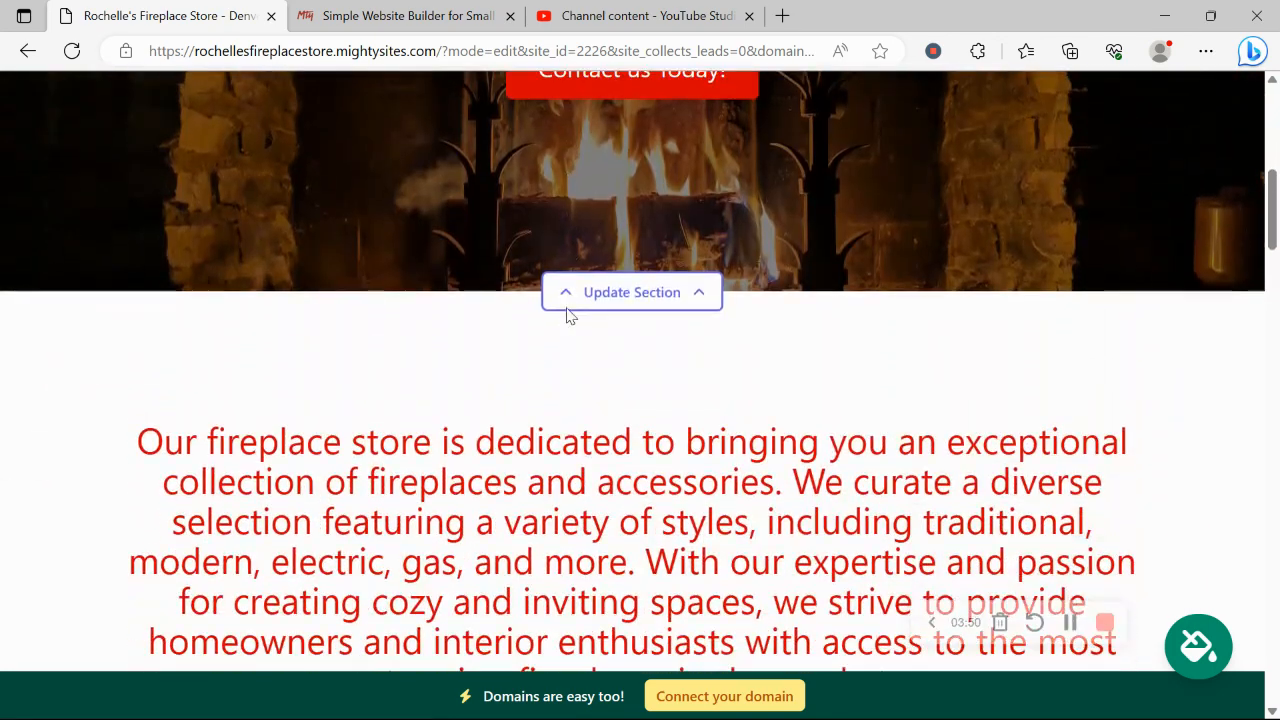
Step: Search the hero's photo library for Fireplace, then view the Contact us Today! button settings
click(643, 300)
click(327, 303)
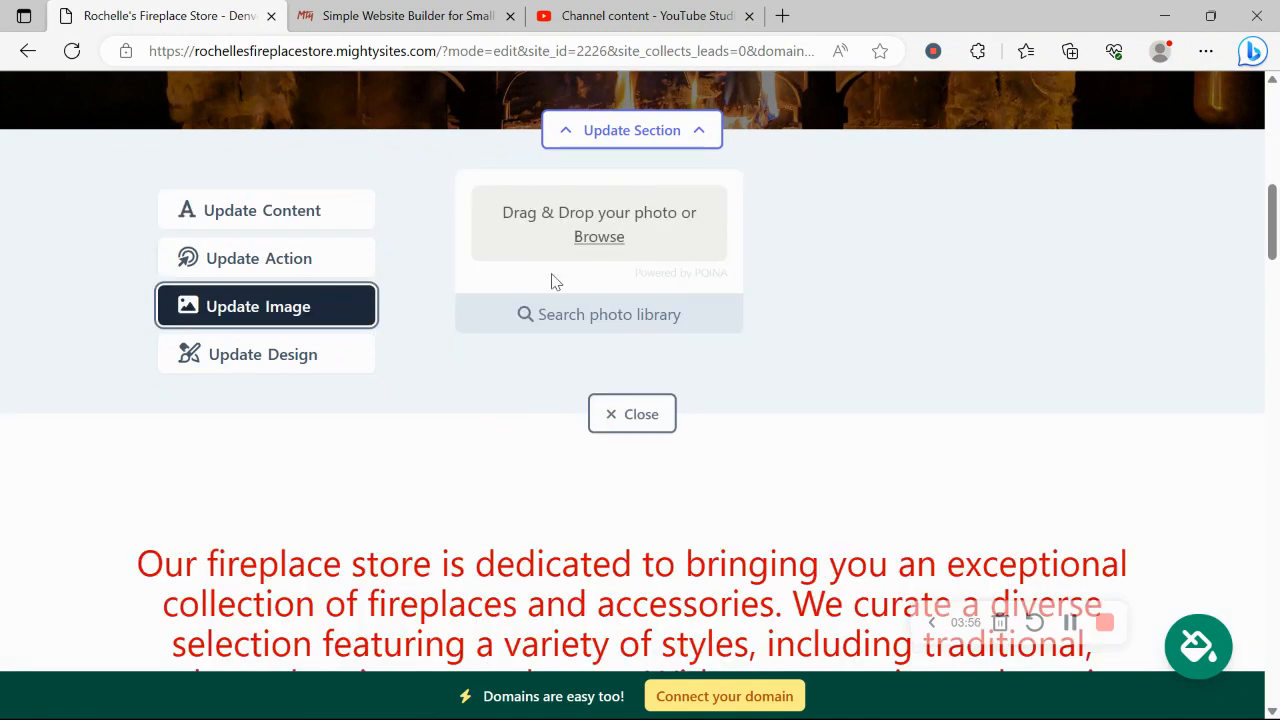
click(603, 314)
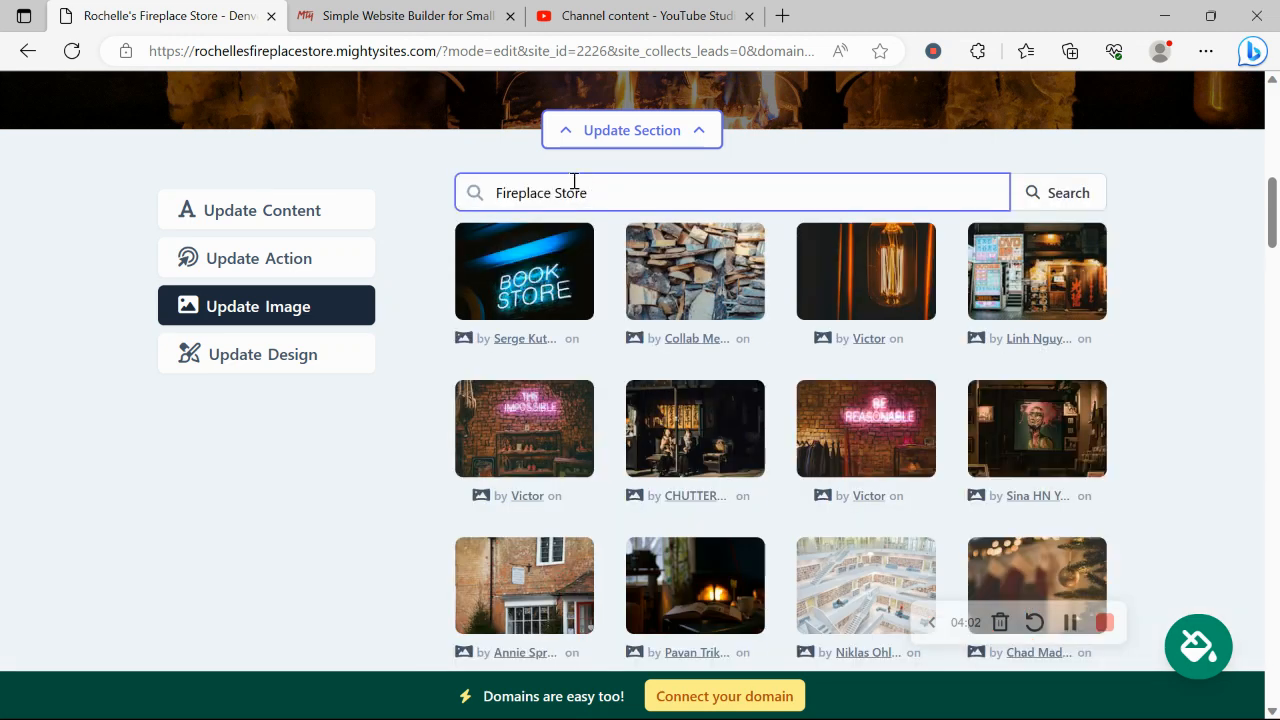
key(BackSpace)
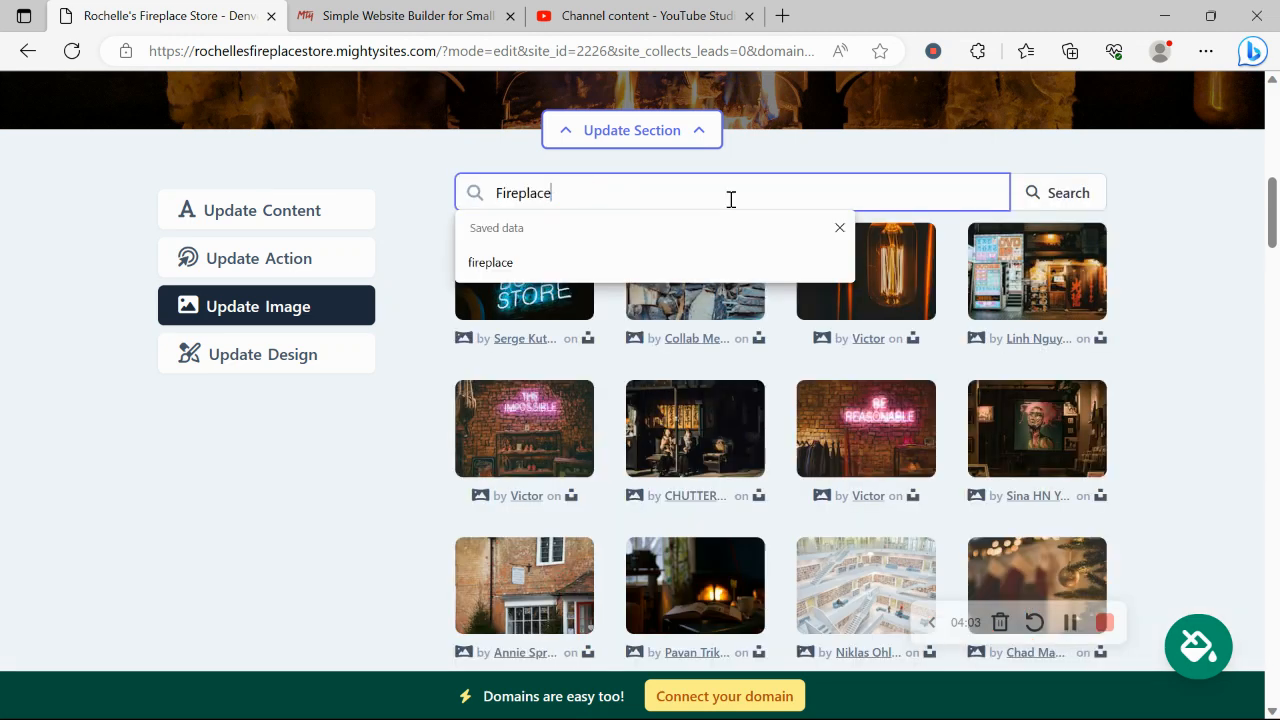
click(1043, 201)
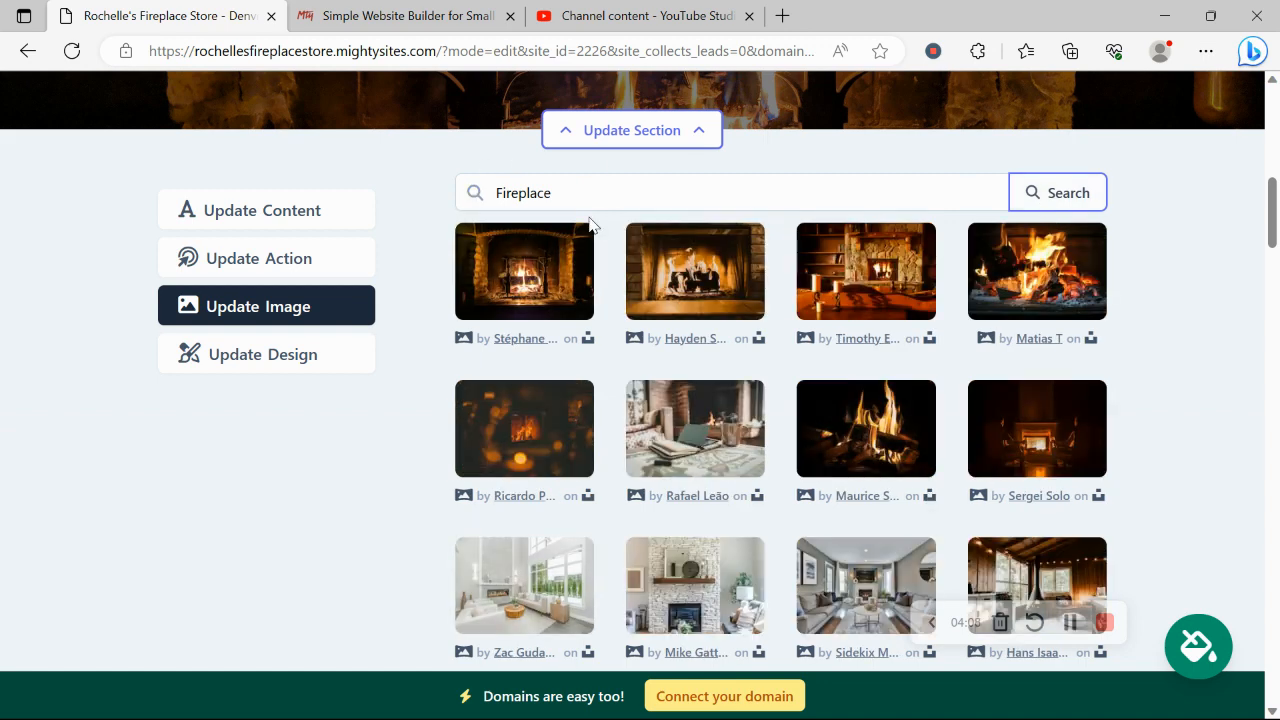
click(303, 262)
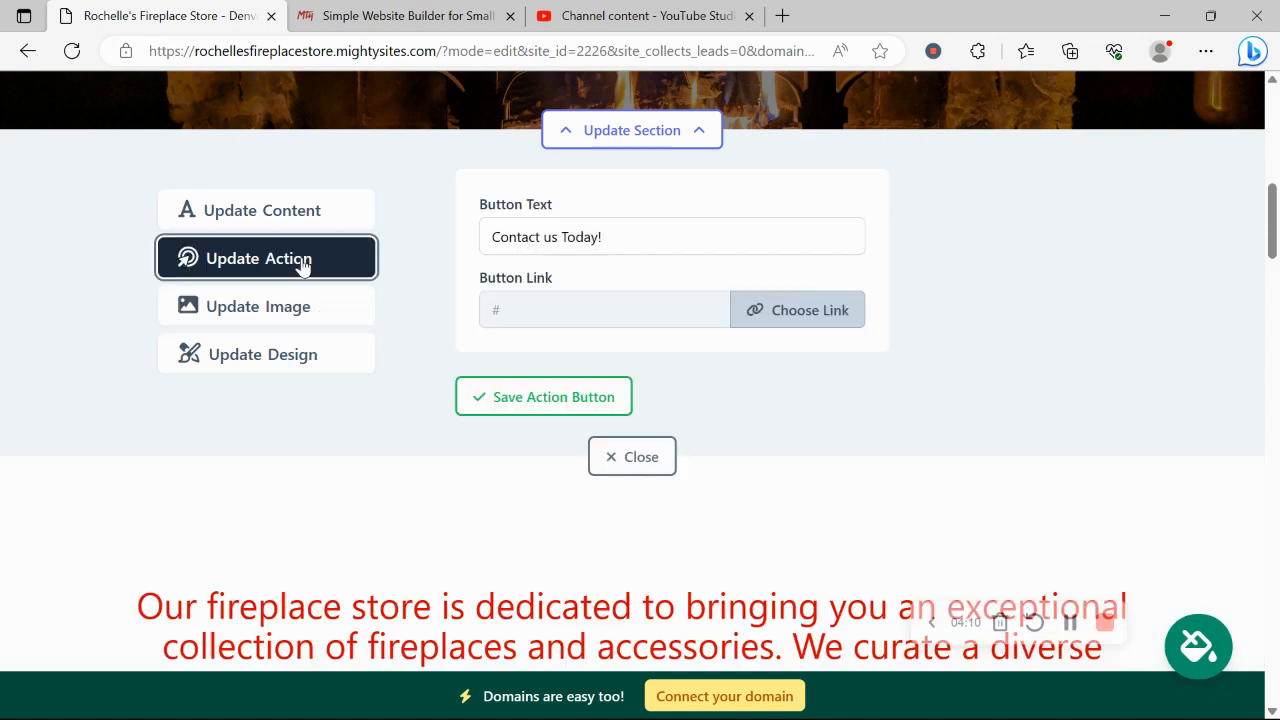
scroll(300, 262, up, 4)
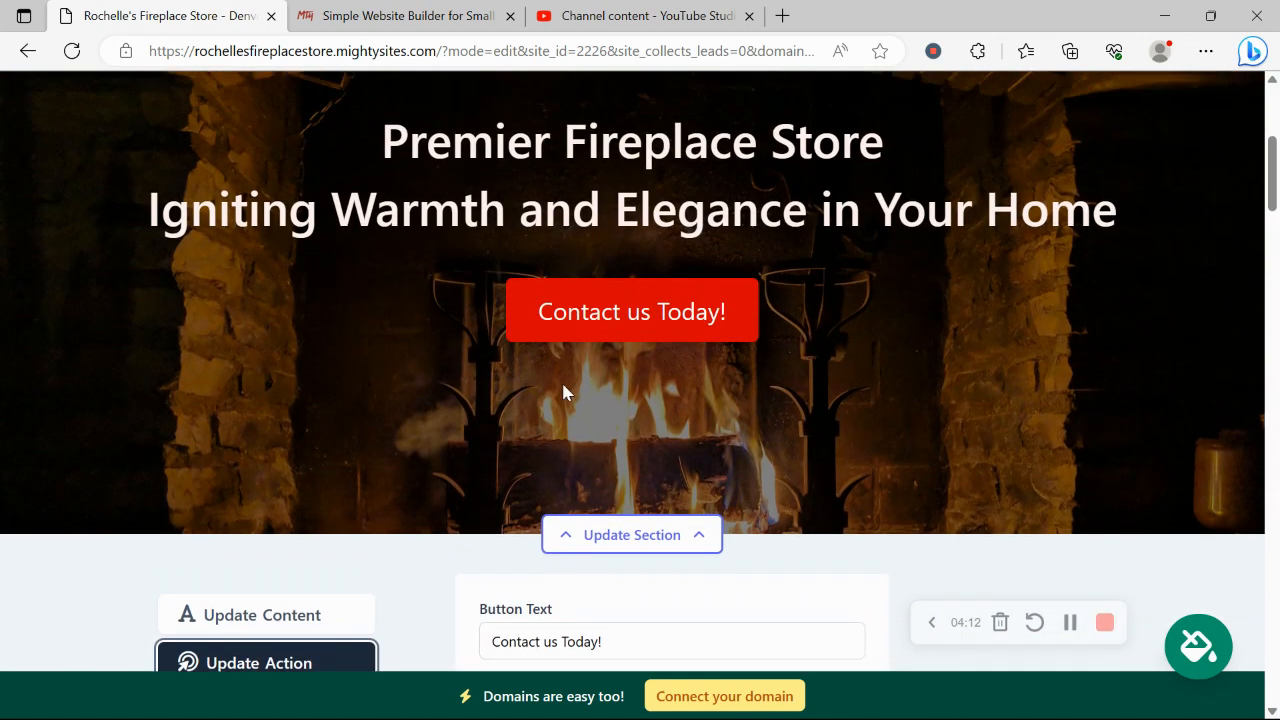
scroll(837, 337, down, 2)
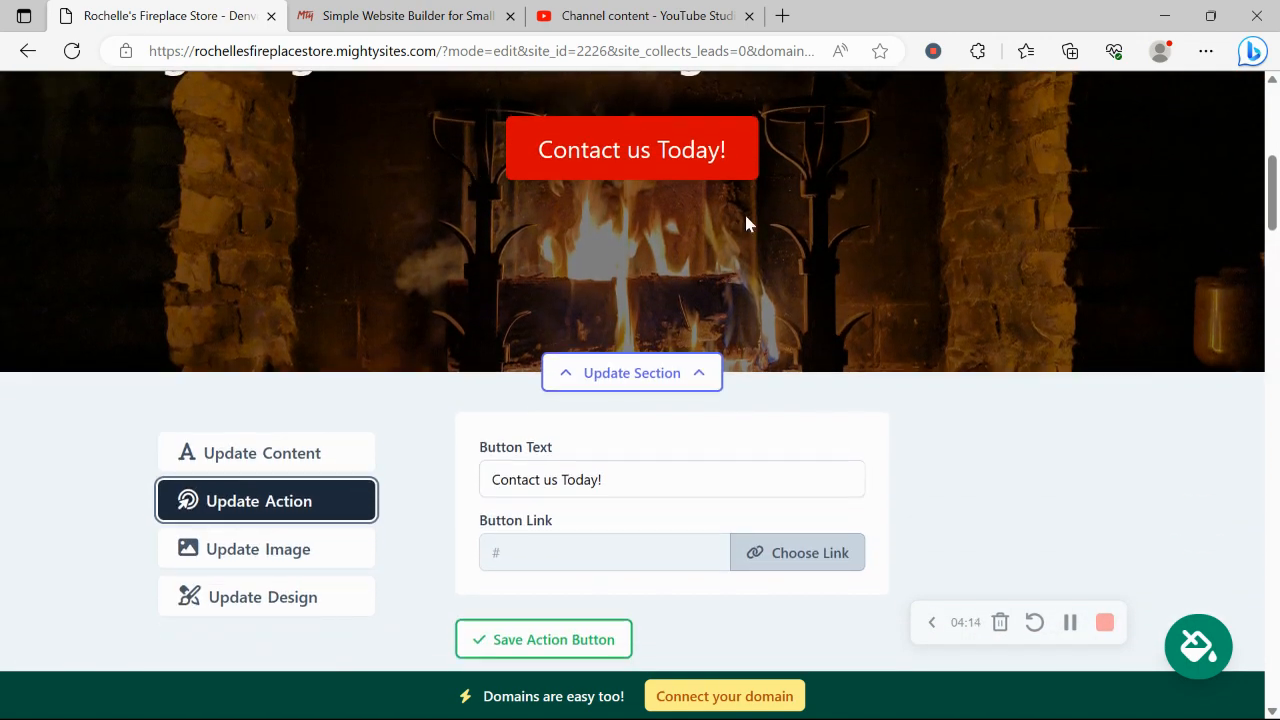
scroll(731, 130, down, 1)
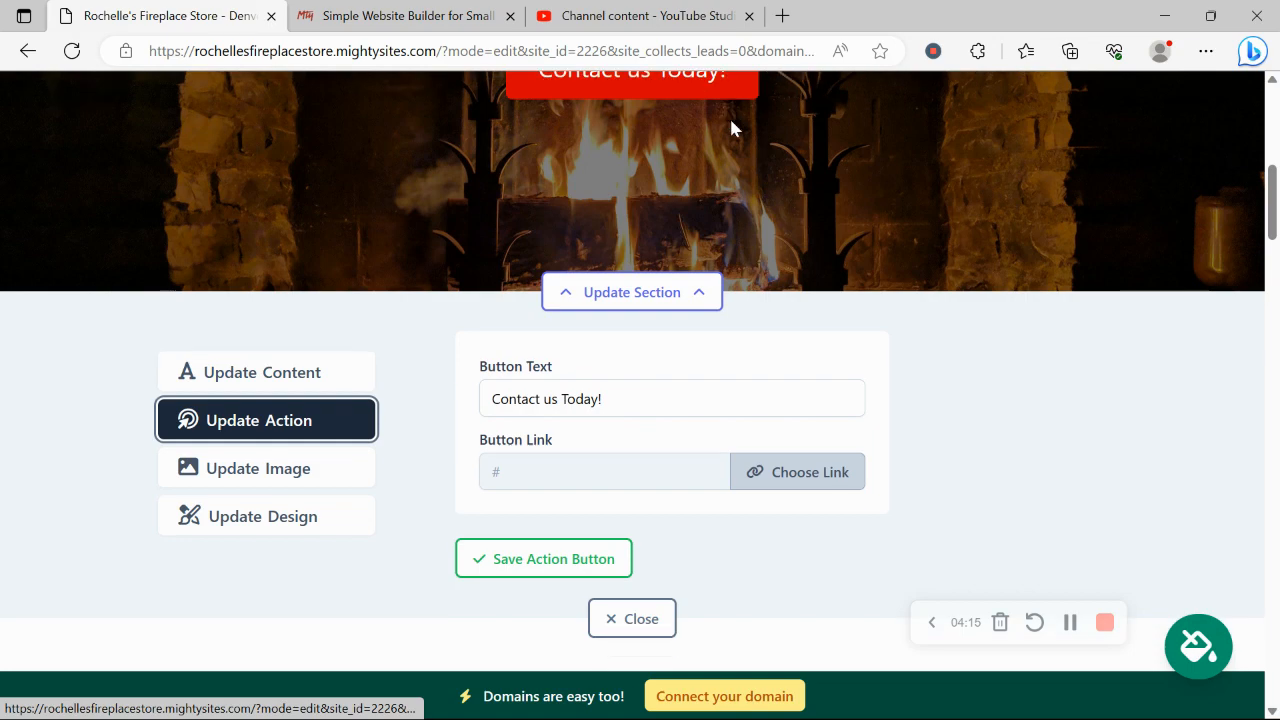
click(812, 460)
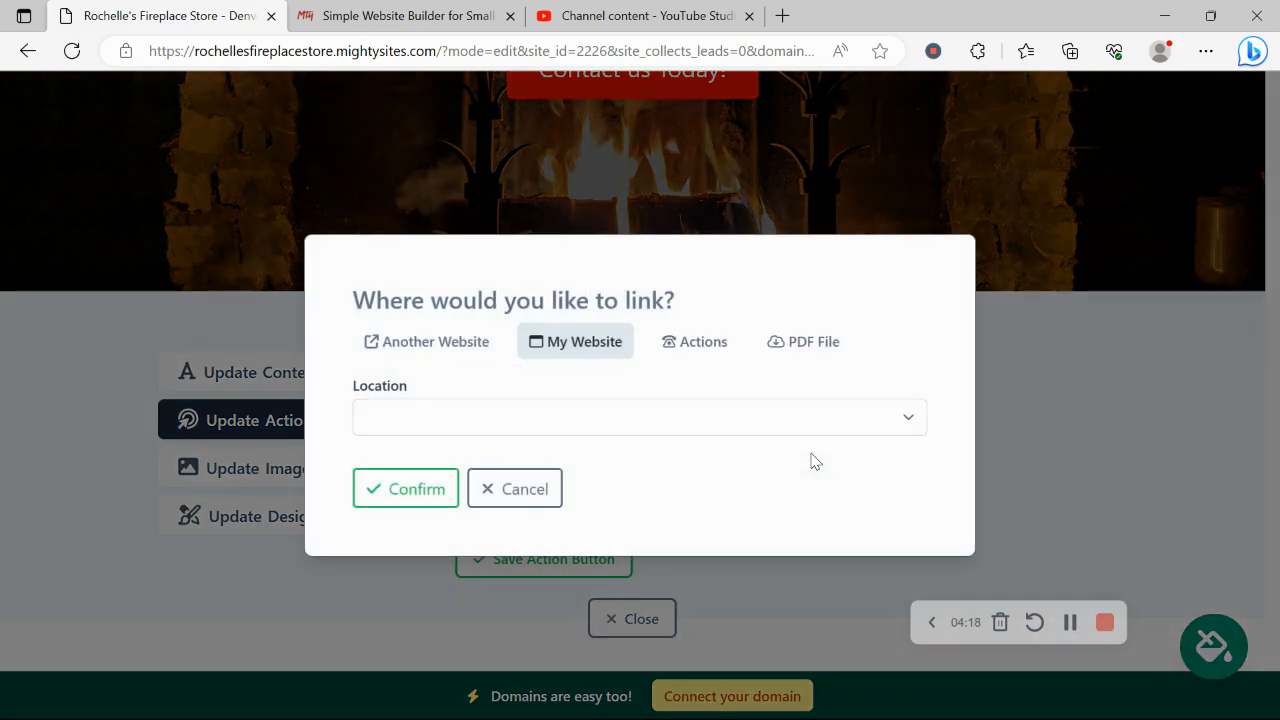
click(531, 505)
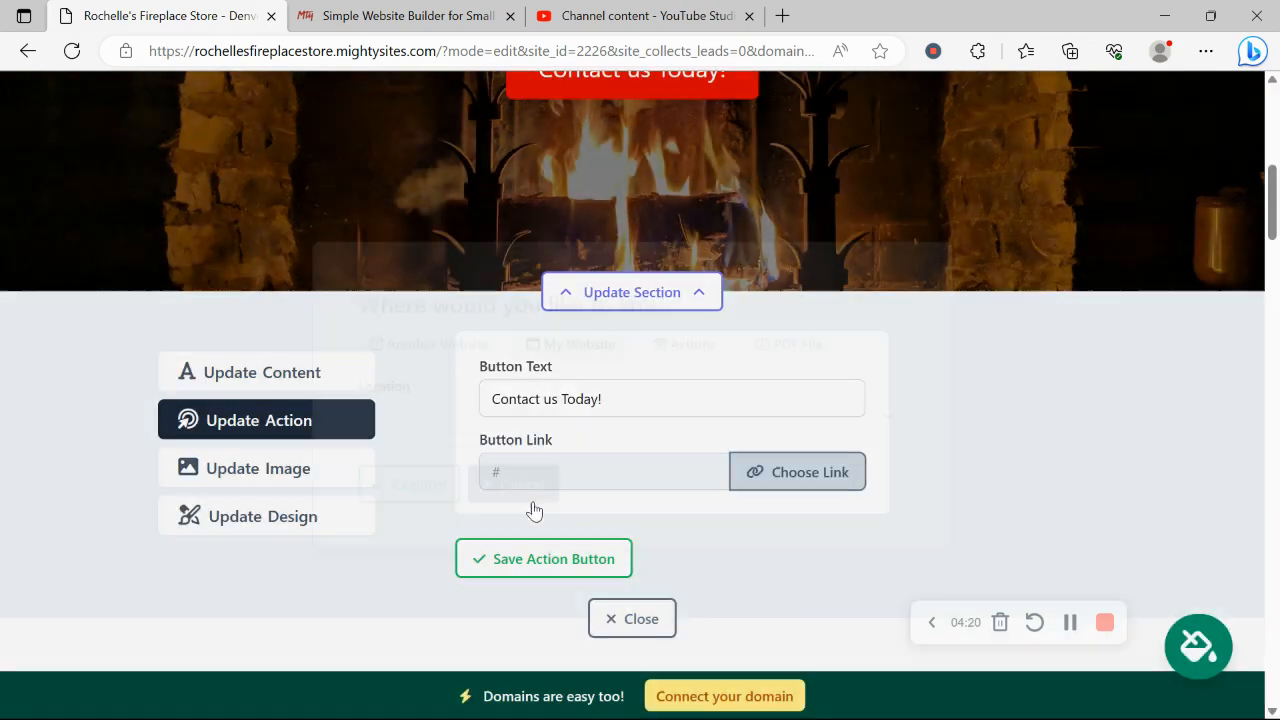
click(337, 374)
Step: Close the hero editing panel and scroll through About and Services to the store's address footer
scroll(337, 378, up, 7)
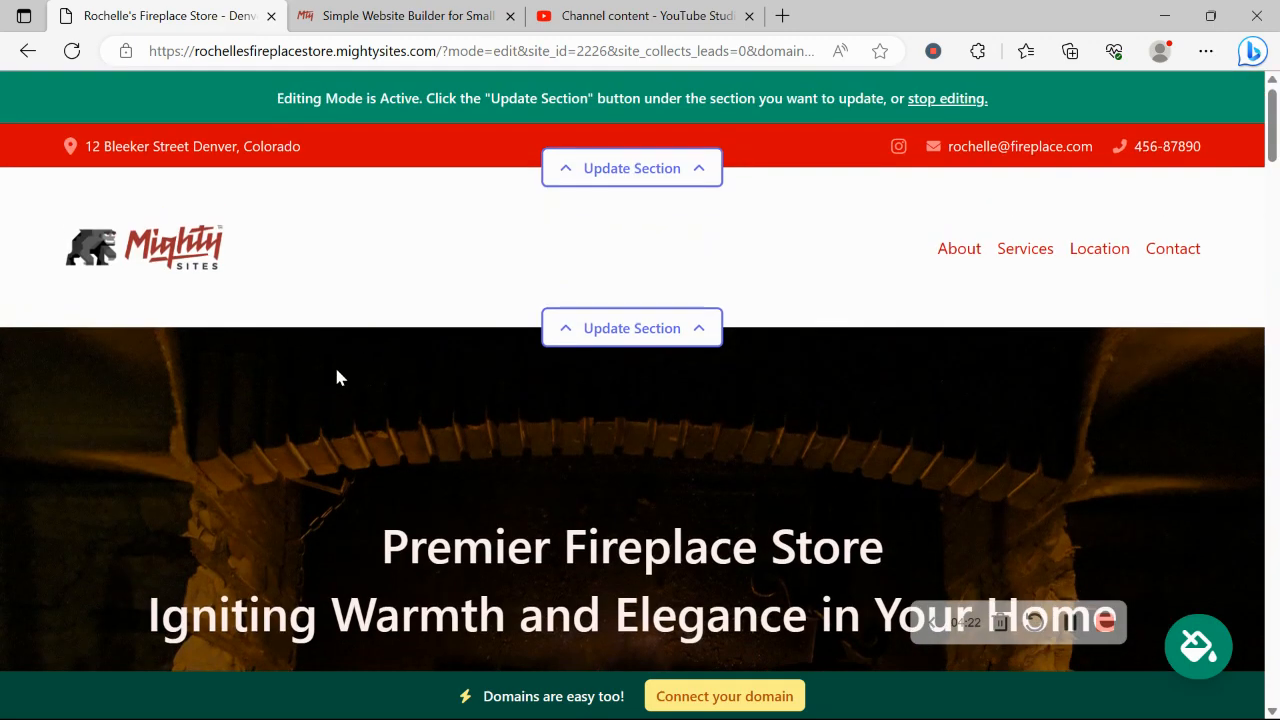
scroll(385, 510, down, 7)
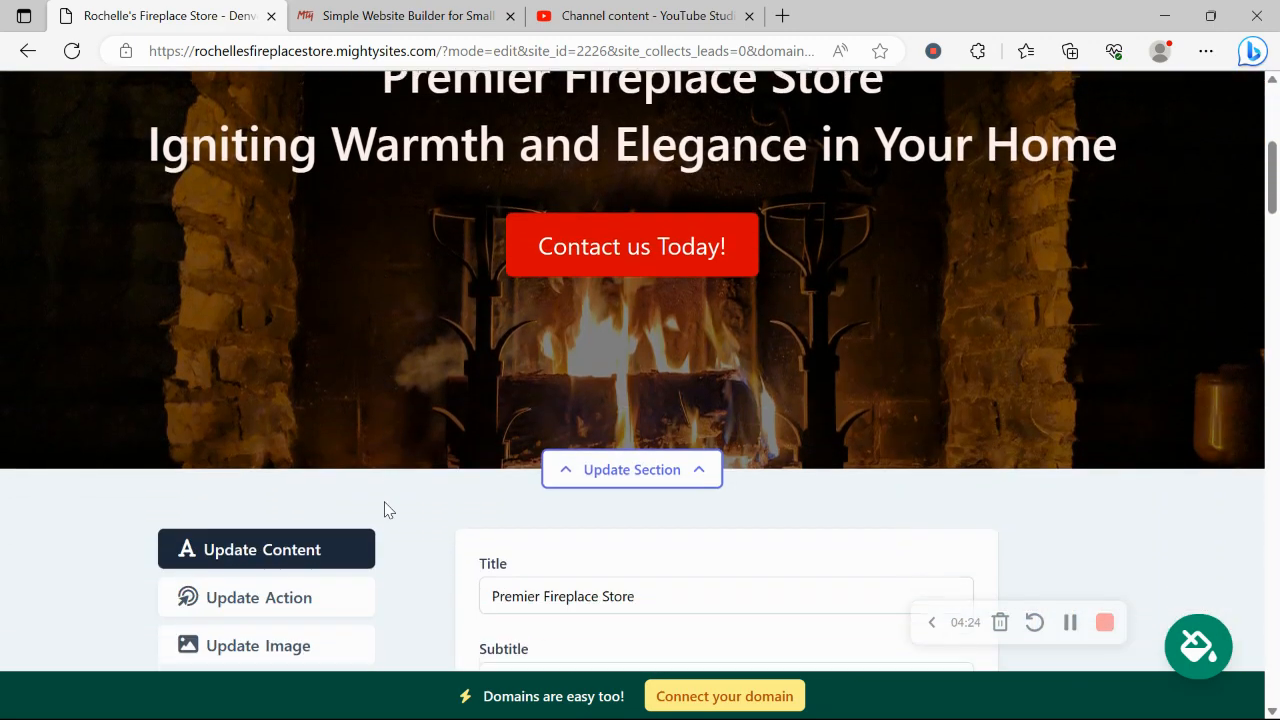
scroll(387, 510, down, 3)
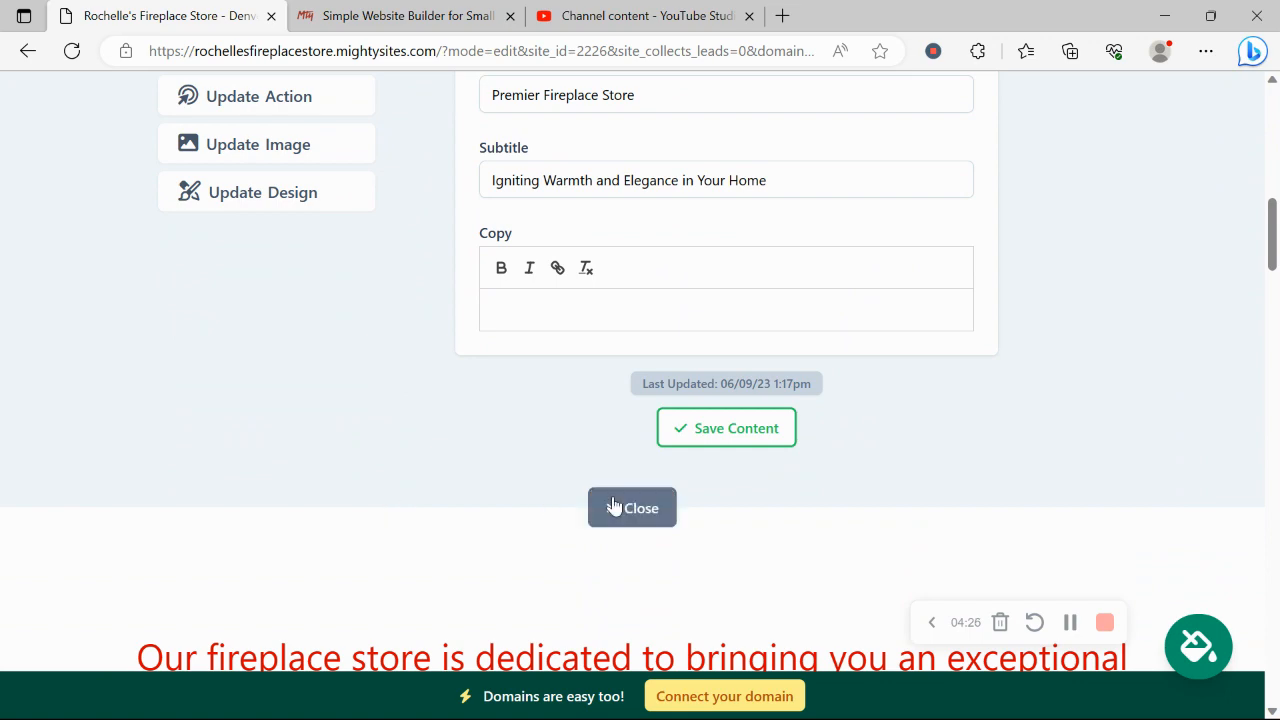
click(610, 506)
scroll(619, 496, up, 3)
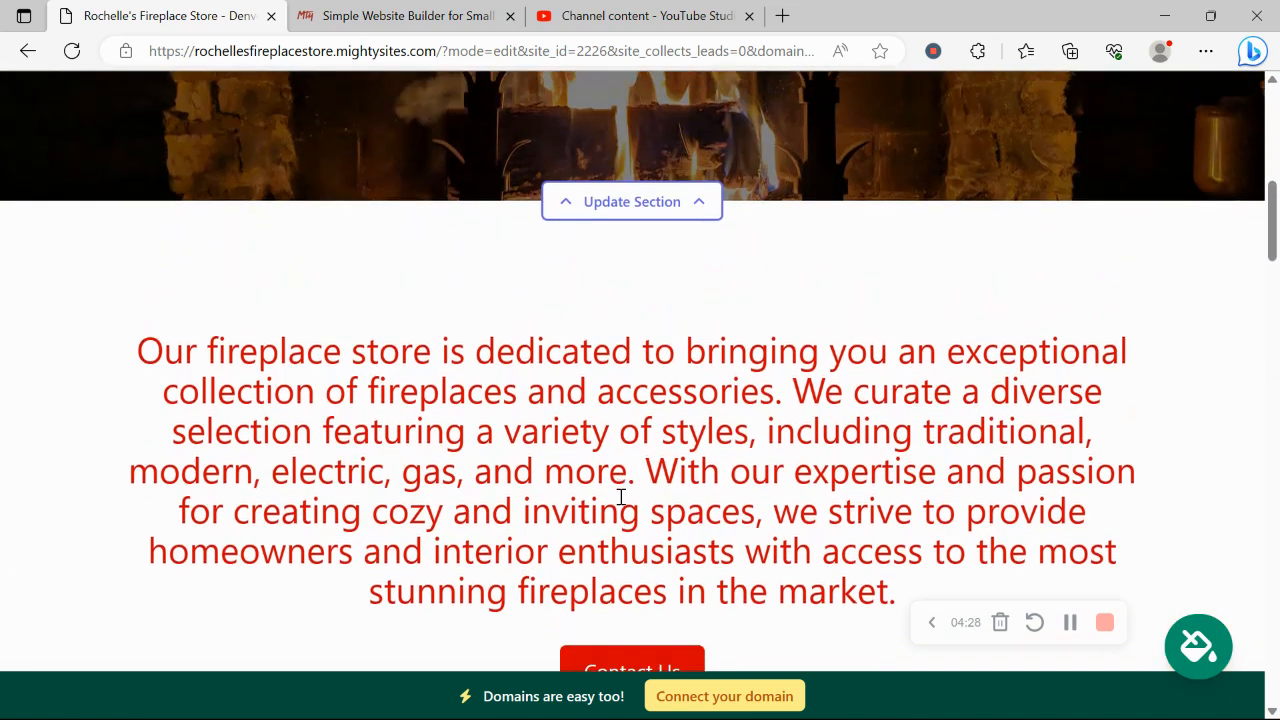
scroll(619, 496, down, 7)
scroll(619, 496, down, 10)
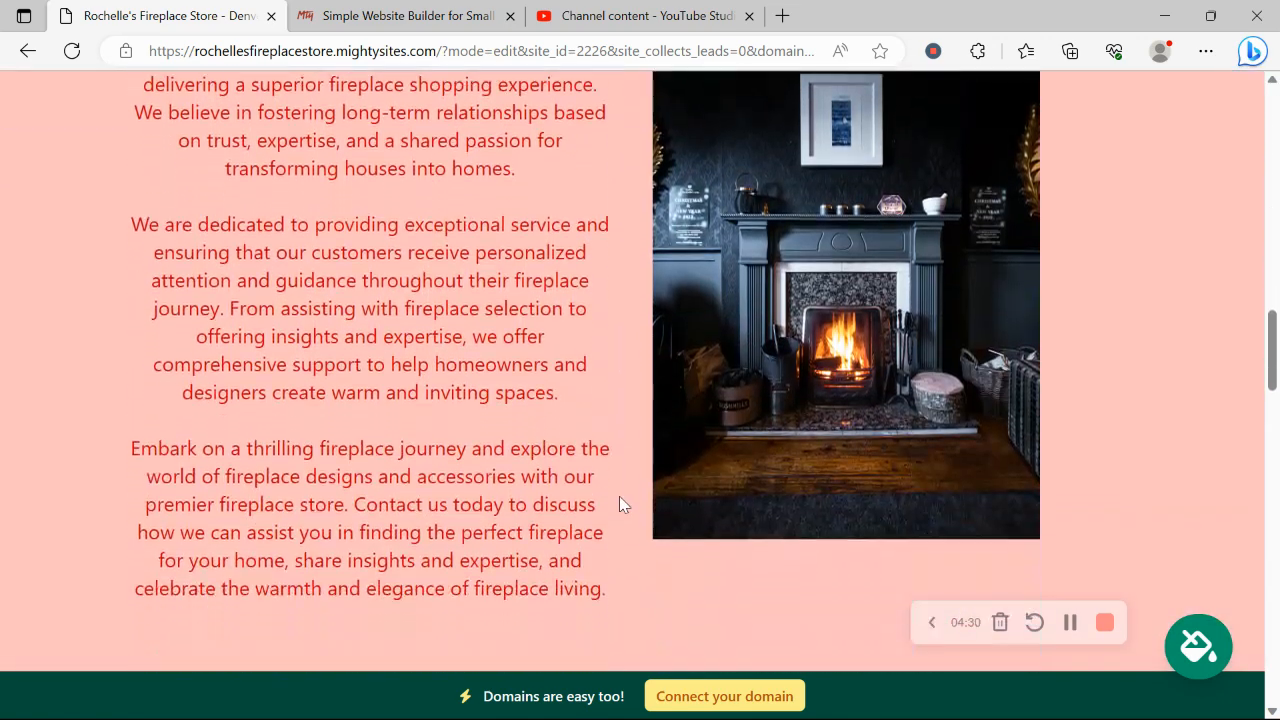
scroll(619, 496, down, 9)
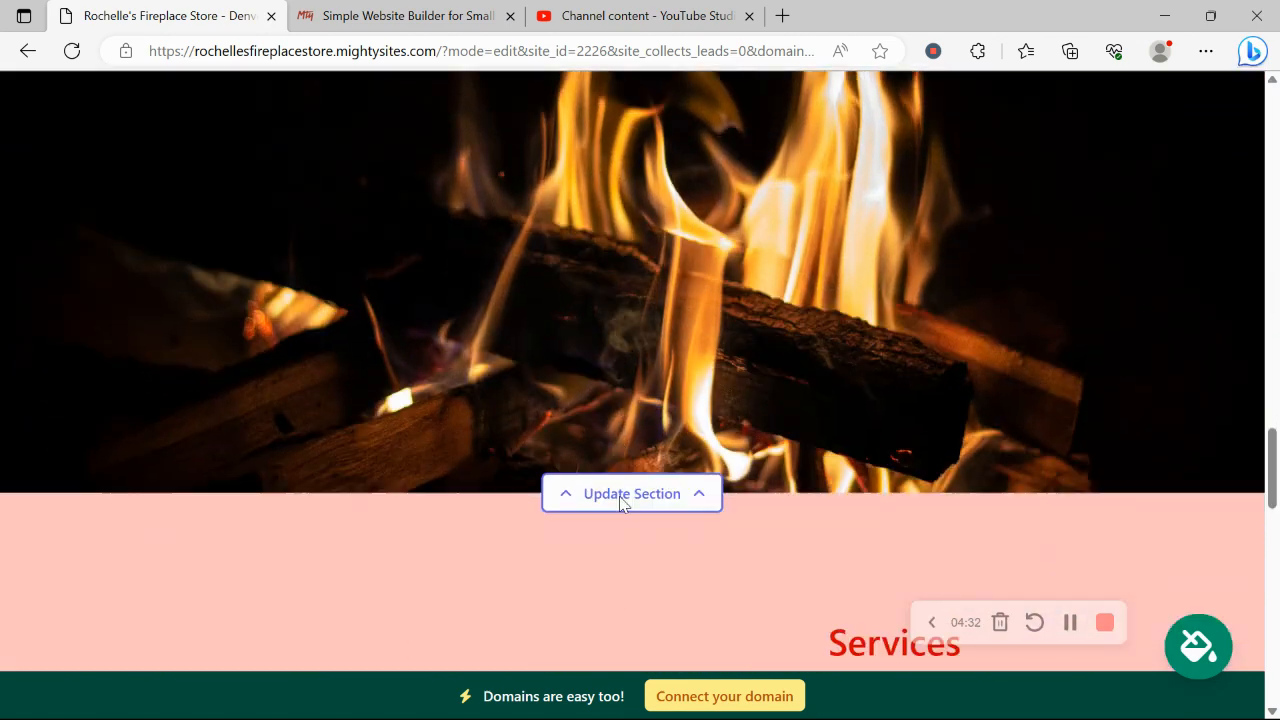
scroll(619, 496, down, 8)
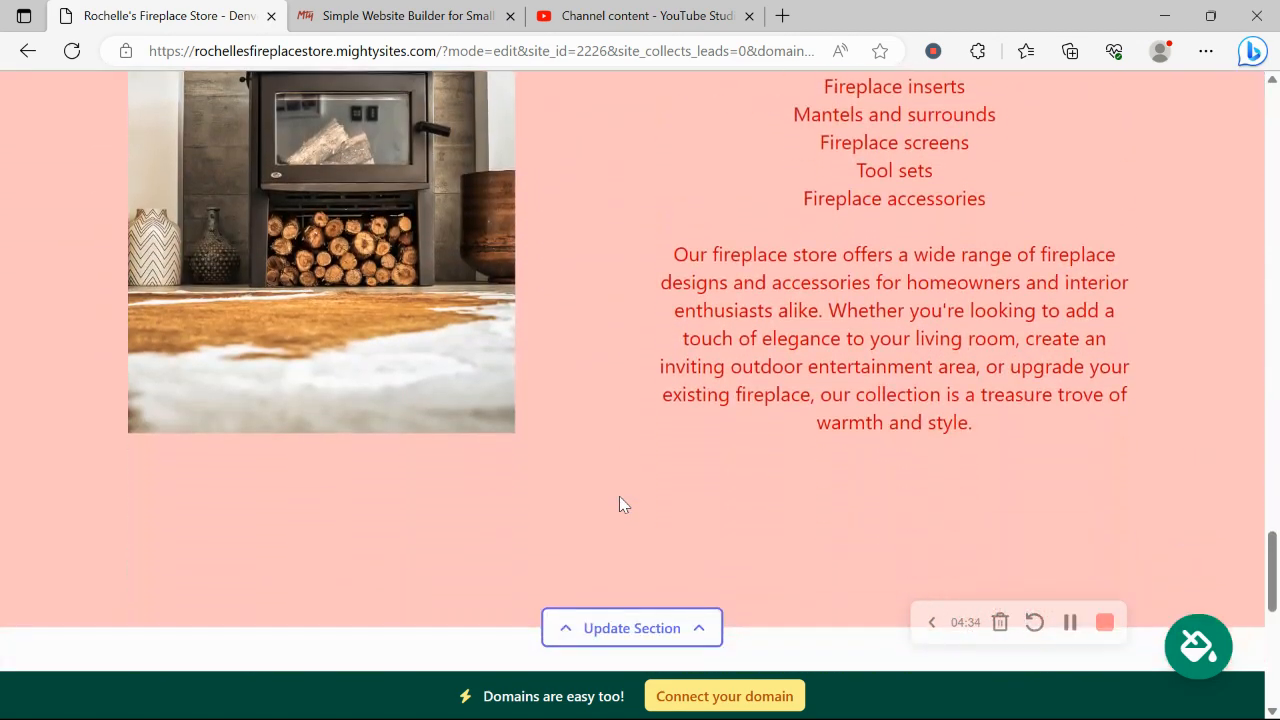
scroll(619, 505, down, 3)
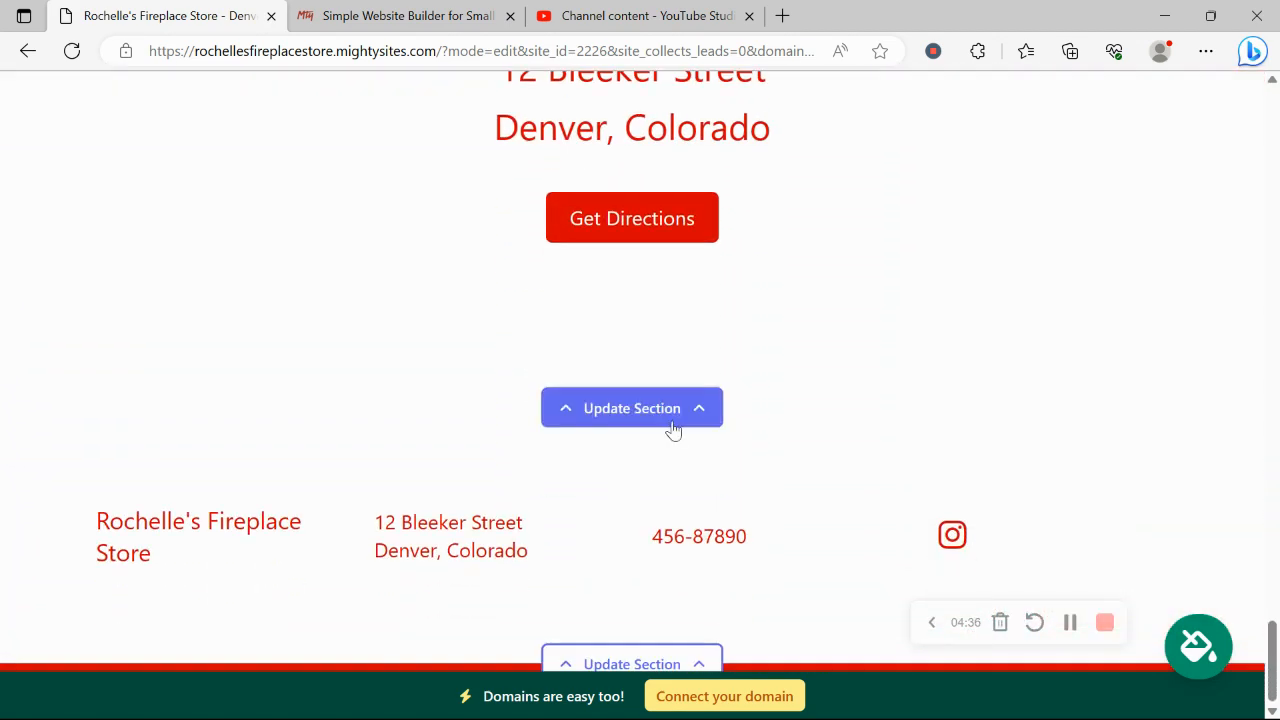
Step: Open the location section's editor and view its weekly hours, every day marked Closed
click(670, 422)
scroll(268, 338, down, 1)
scroll(268, 338, down, 1)
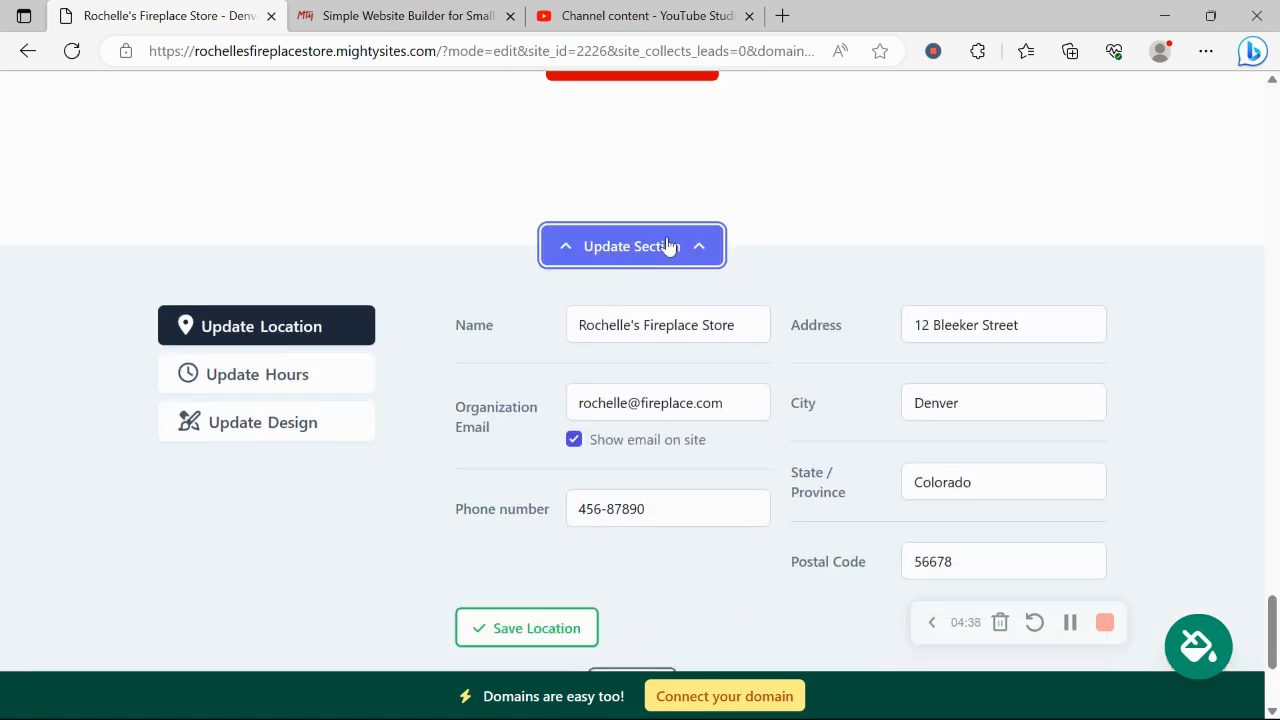
click(260, 393)
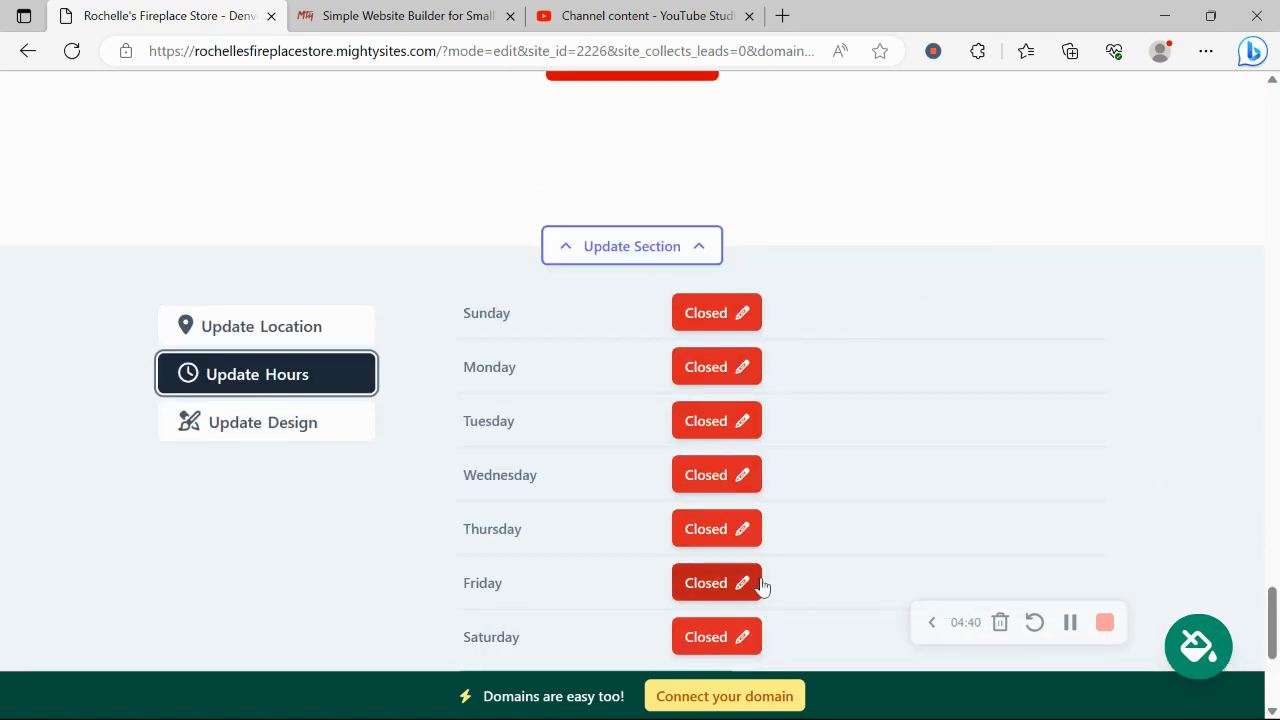
scroll(762, 587, down, 4)
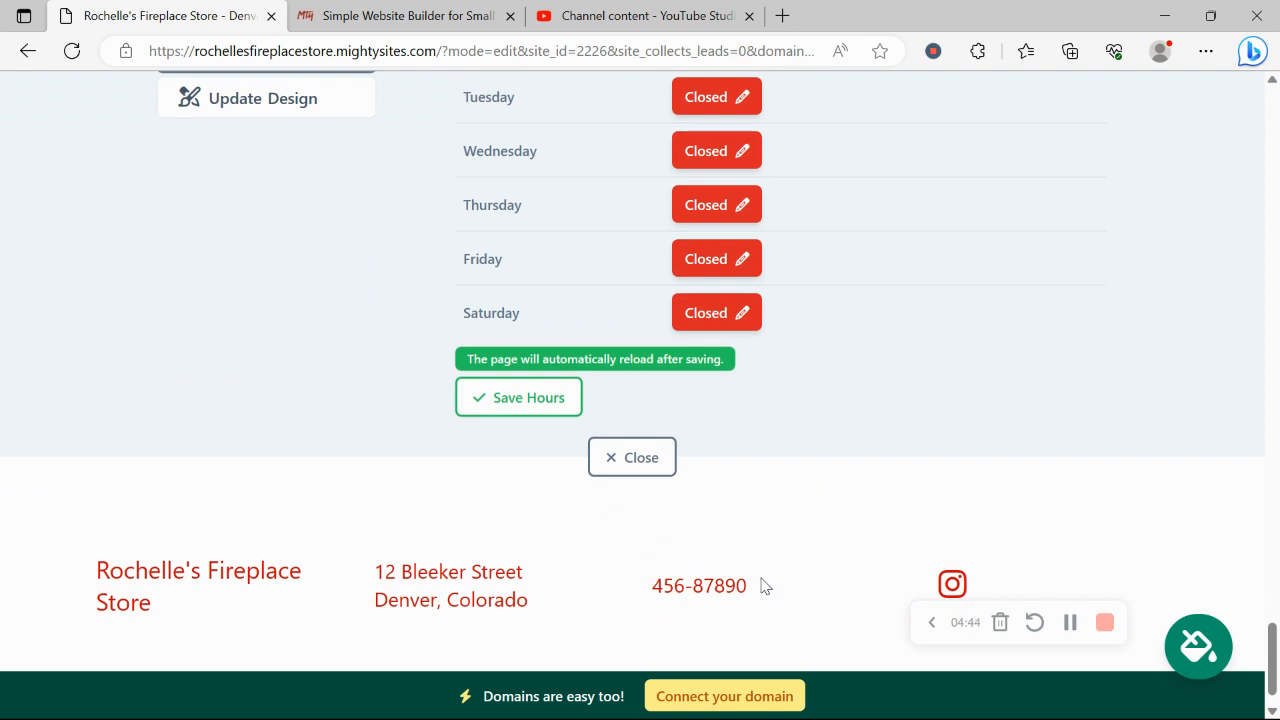
scroll(762, 587, up, 9)
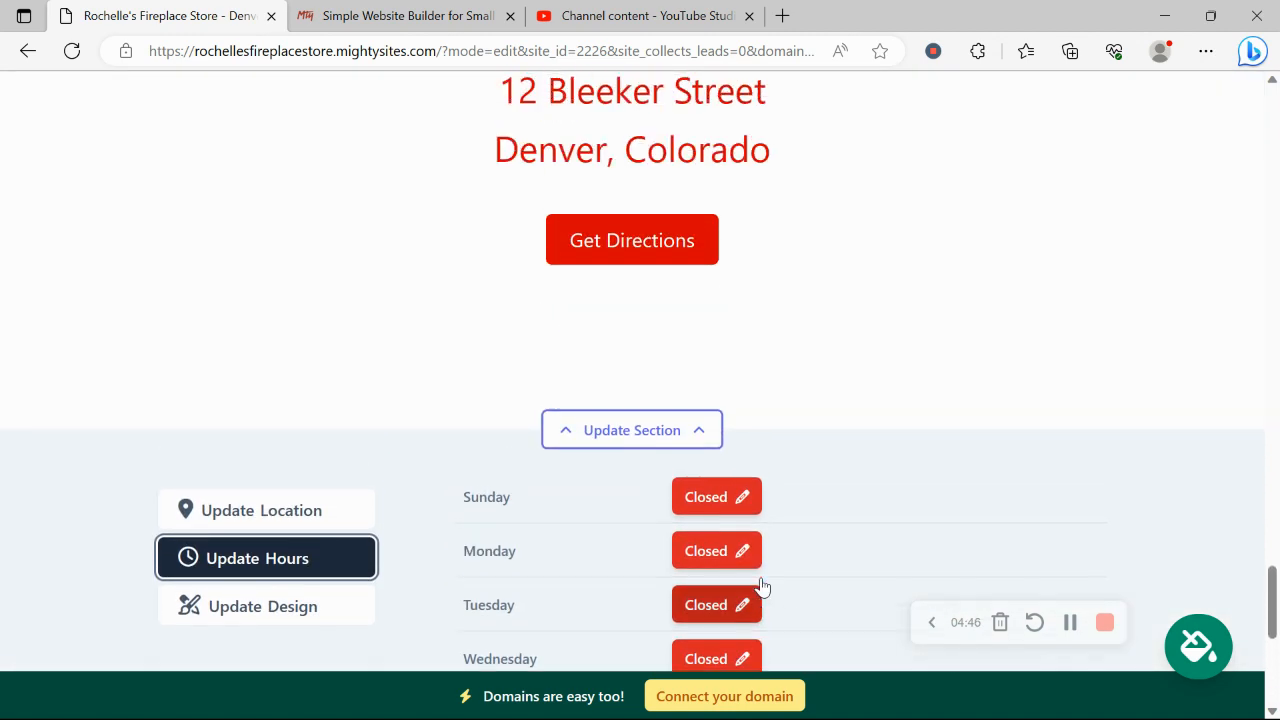
scroll(762, 587, up, 1)
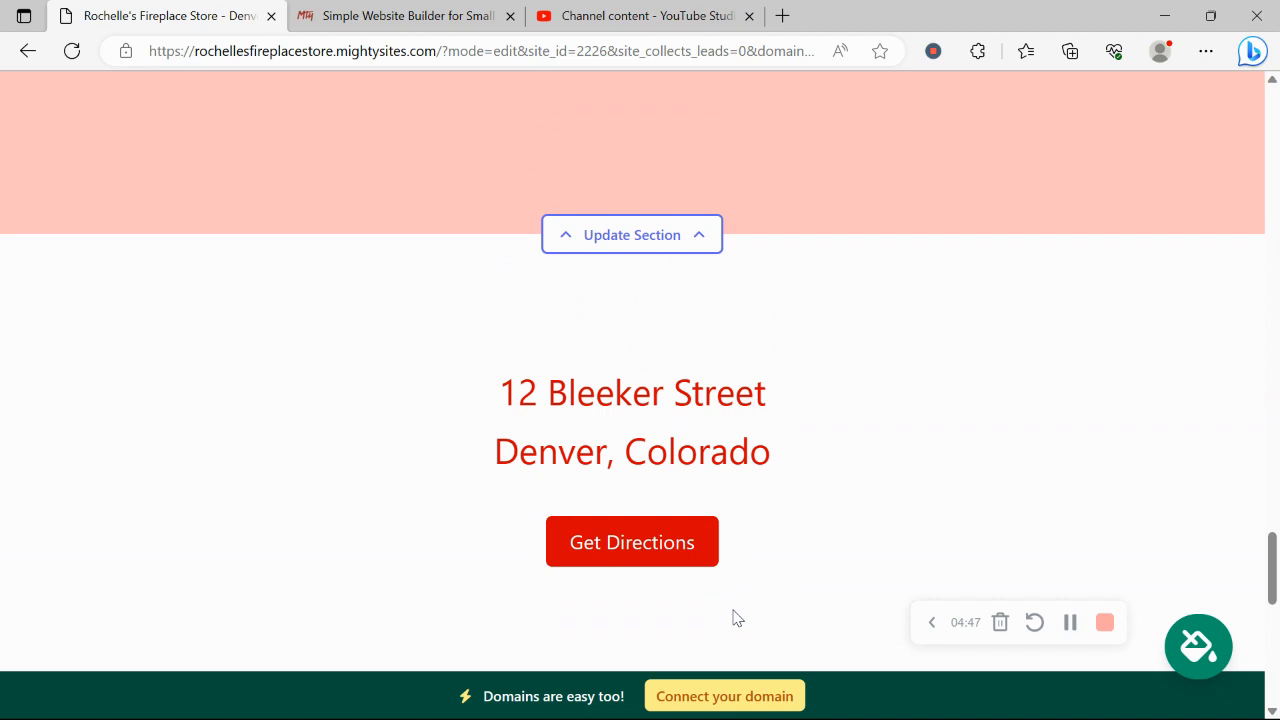
Step: Look at the Connect a Domain options, then return to the website dashboard
click(732, 698)
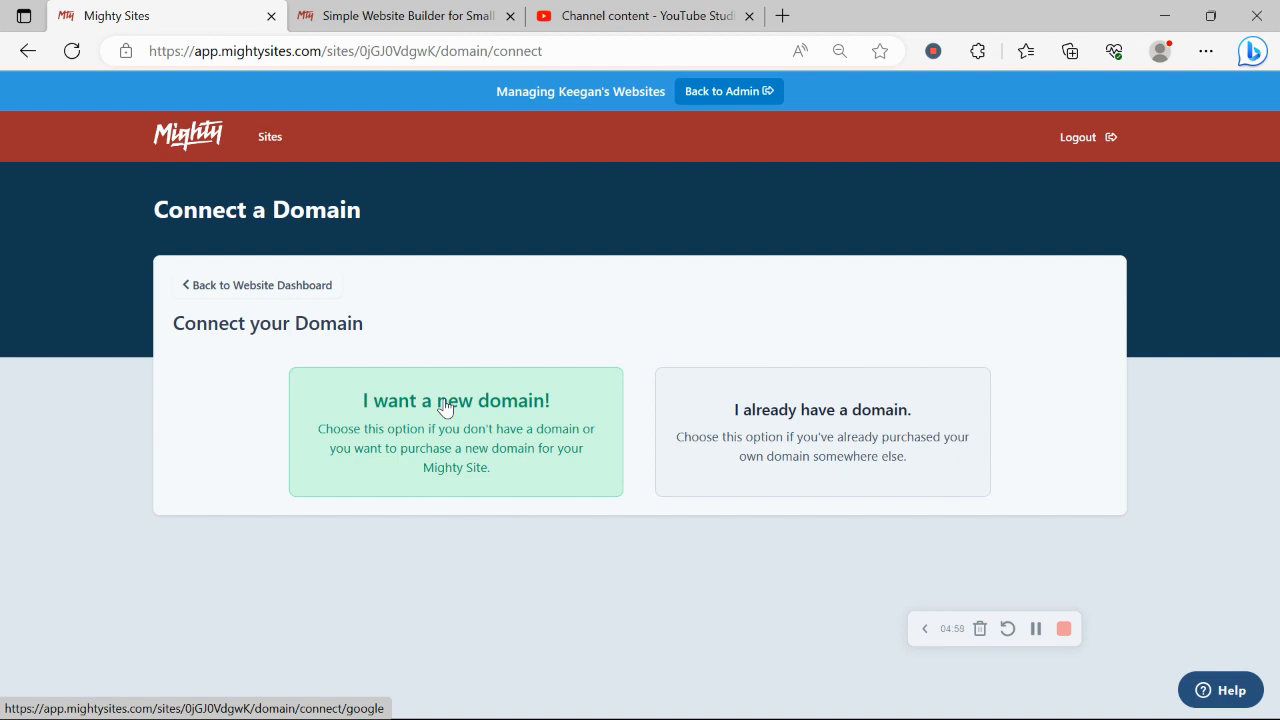
click(302, 286)
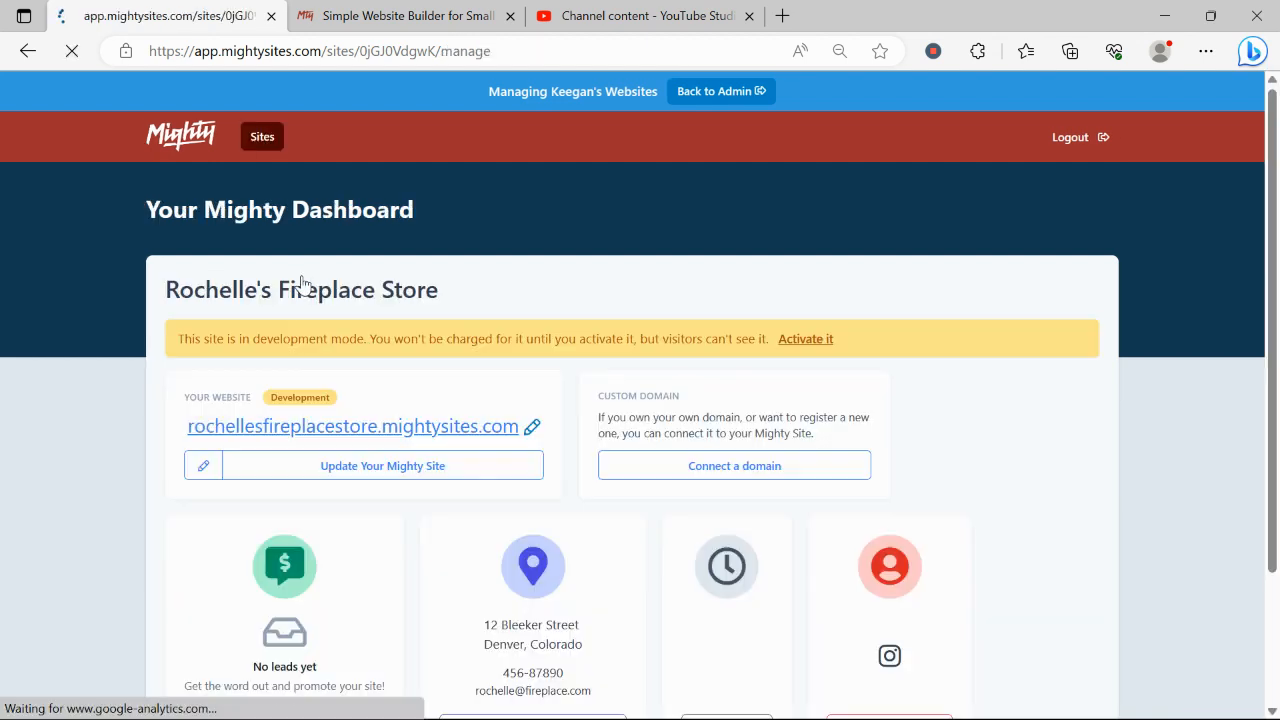
Step: Open rochellesfireplacestore.mightysites.com in a new tab and scroll down past the hero and Contact us Today! button
click(397, 426)
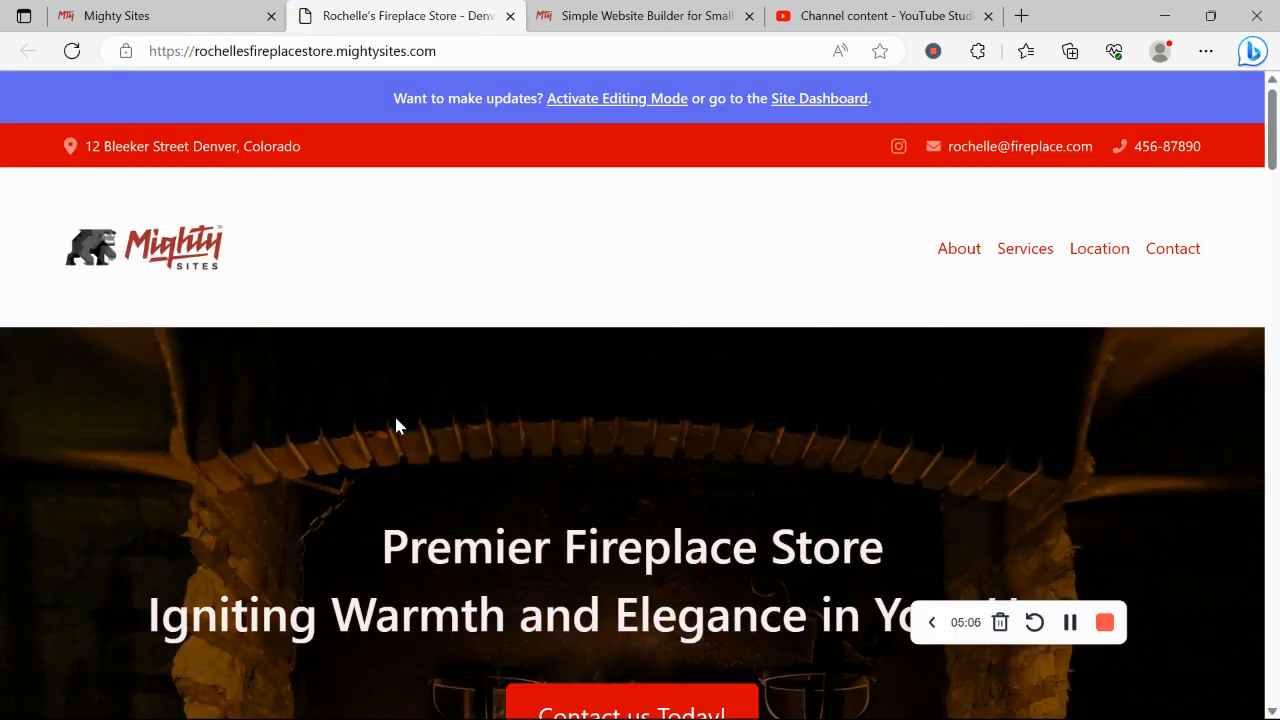
scroll(396, 426, down, 3)
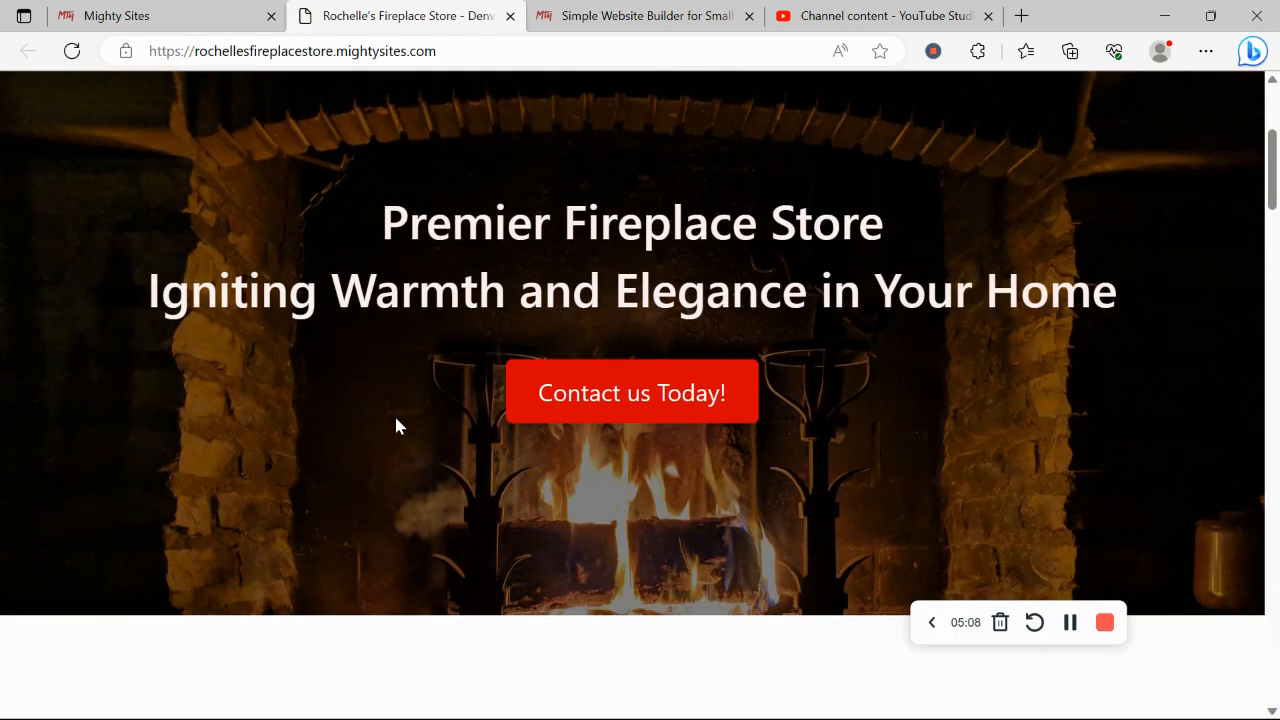
scroll(396, 426, down, 7)
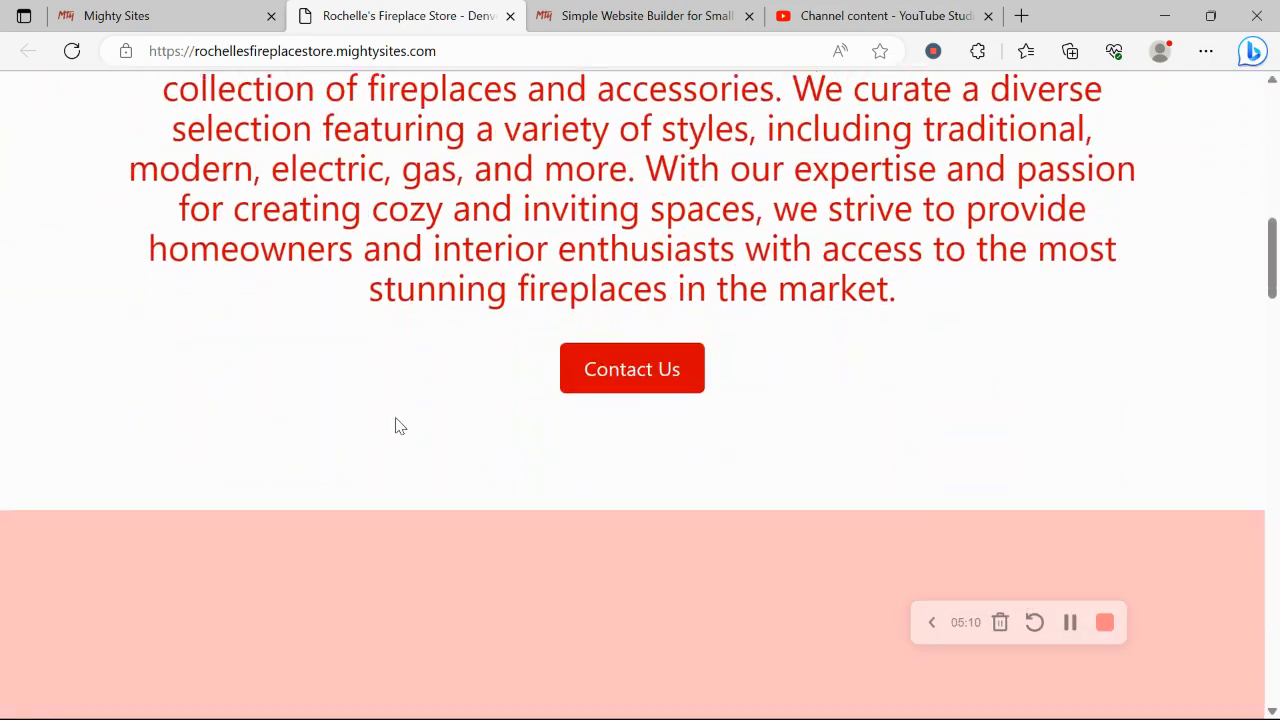